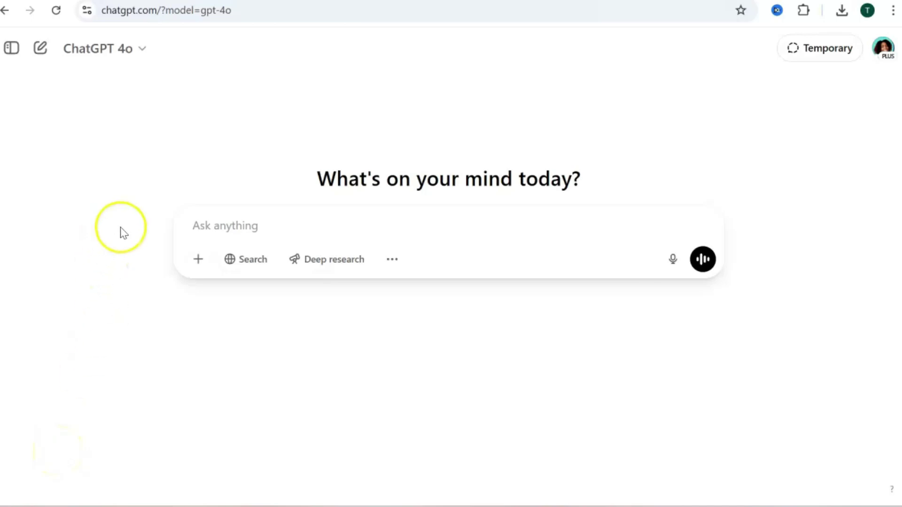
# Step: Send ChatGPT the request 'Let's create an ebook on how to start a YouTube Channel.'
pyautogui.click(201, 228)
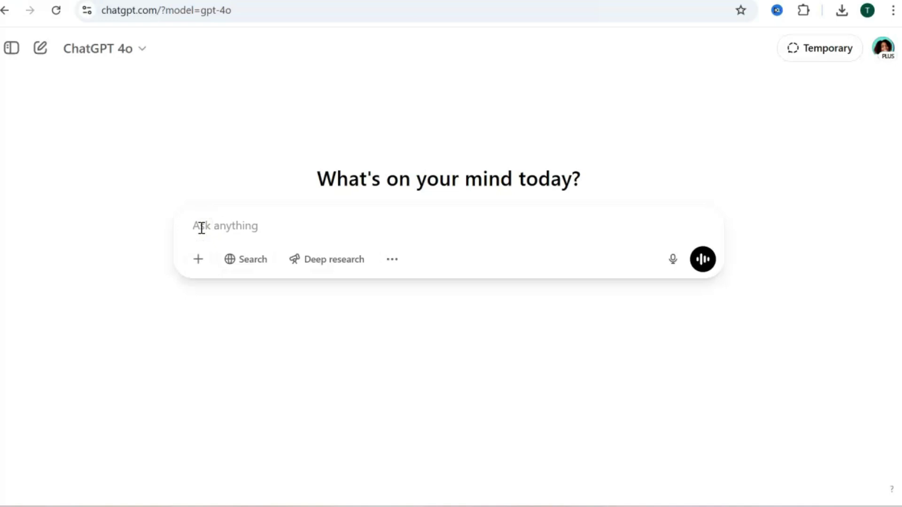
pyautogui.write("Let's create an ebook on how to start a YouTube Channel.")
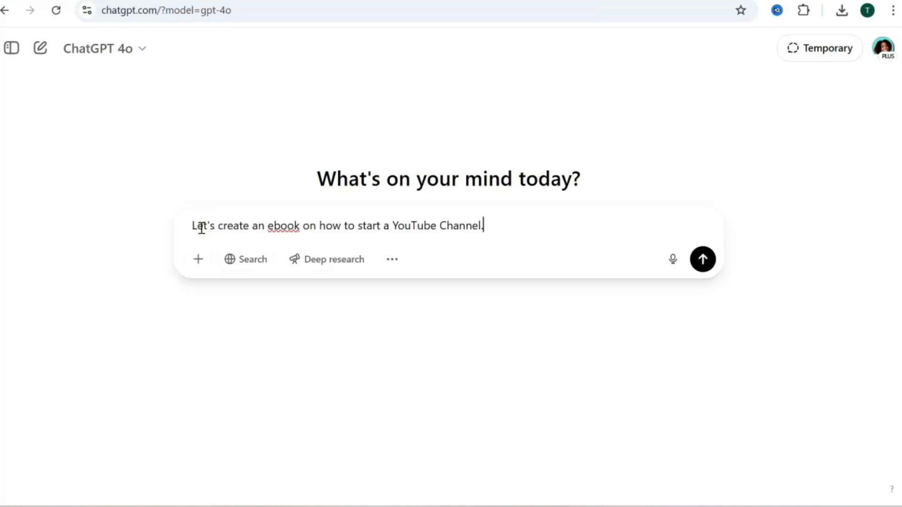
pyautogui.click(247, 234)
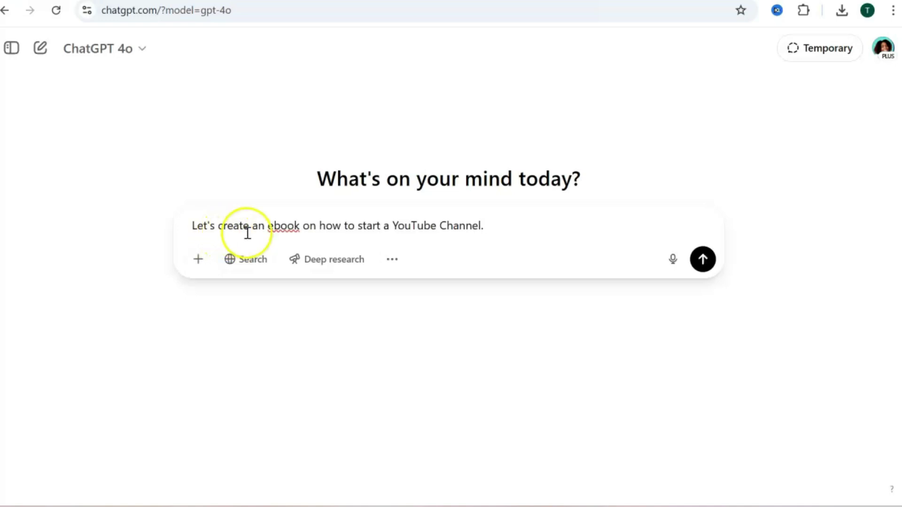
pyautogui.click(703, 260)
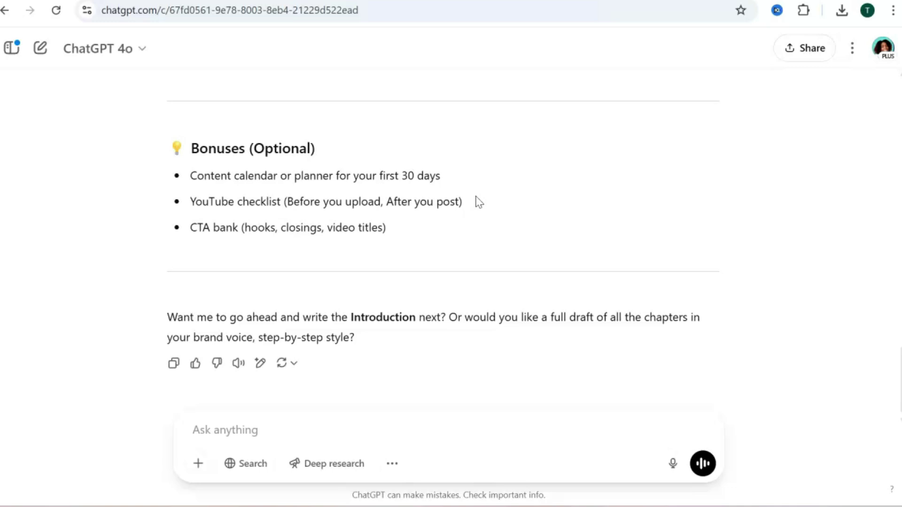
pyautogui.click(478, 207)
pyautogui.click(480, 201)
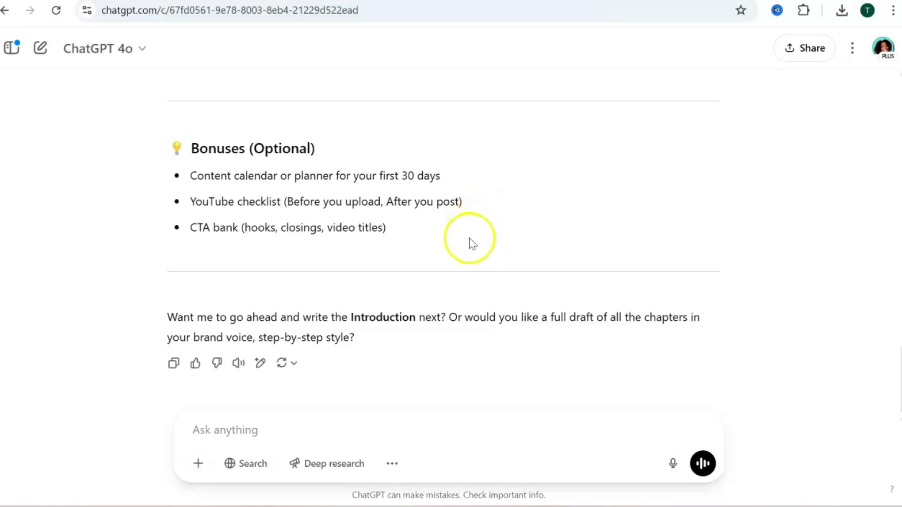
pyautogui.click(246, 429)
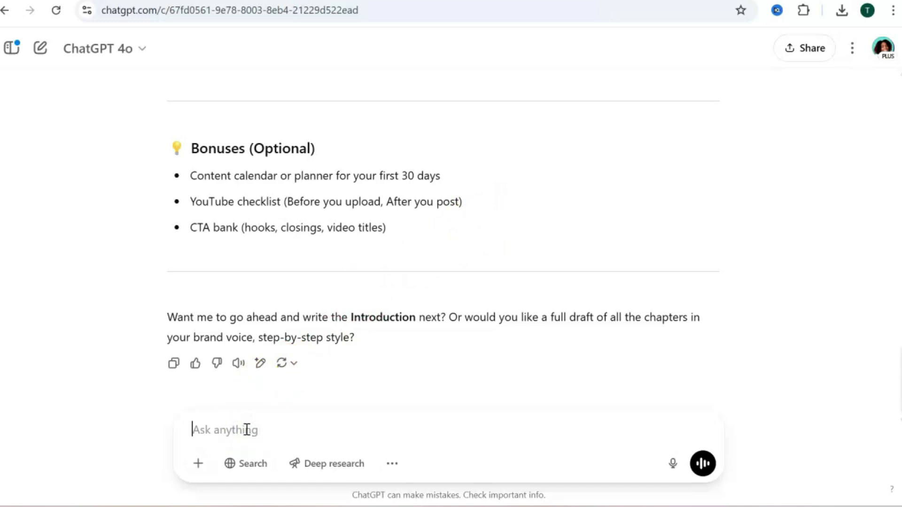
# Step: Ask ChatGPT 'Yes let's write the introduction' to get the ebook's introduction
pyautogui.write("Yes let's write the introduction")
pyautogui.click(701, 463)
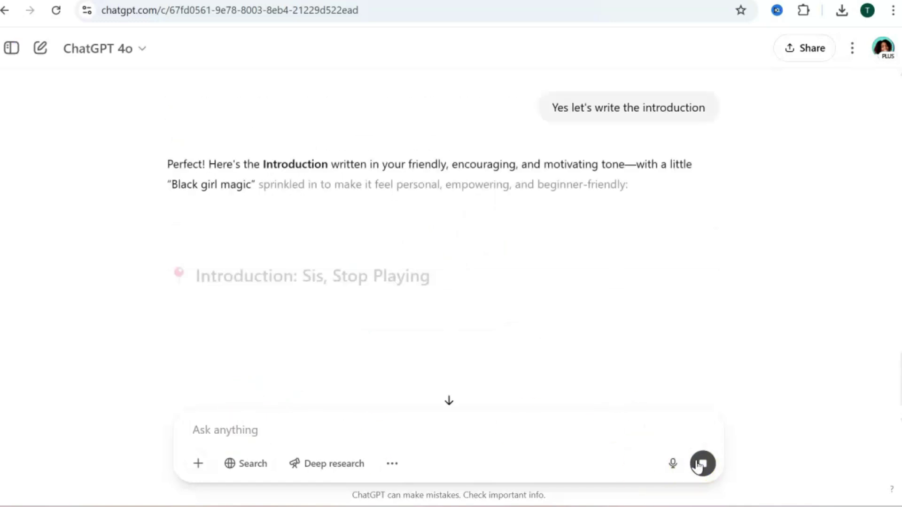
pyautogui.scroll(-2, 713, 334)
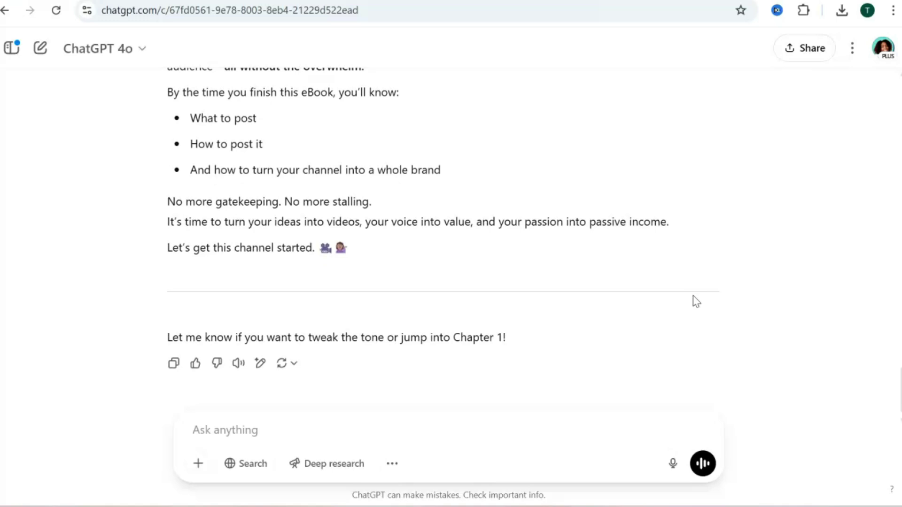
pyautogui.click(666, 328)
pyautogui.click(849, 268)
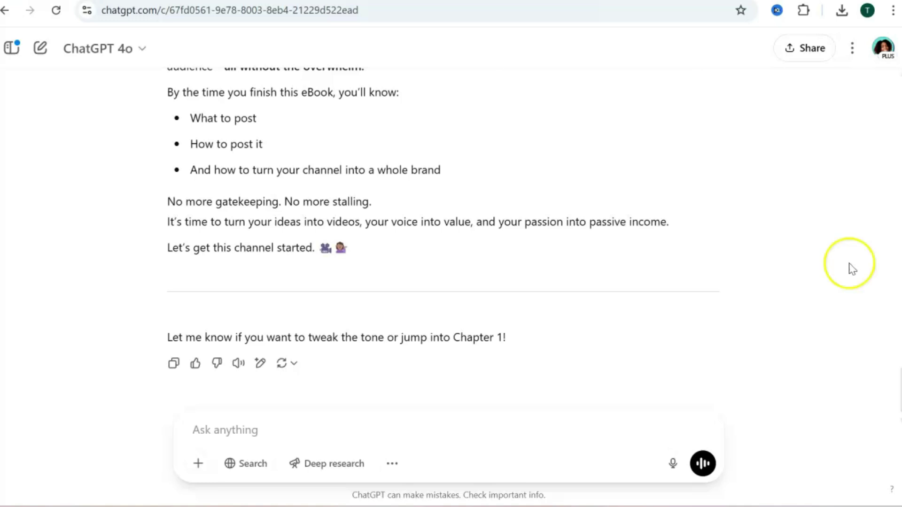
# Step: Request 'Now write all of the chapters' and copy the full chapters reply
pyautogui.click(373, 423)
pyautogui.write('Now write all of the chapters')
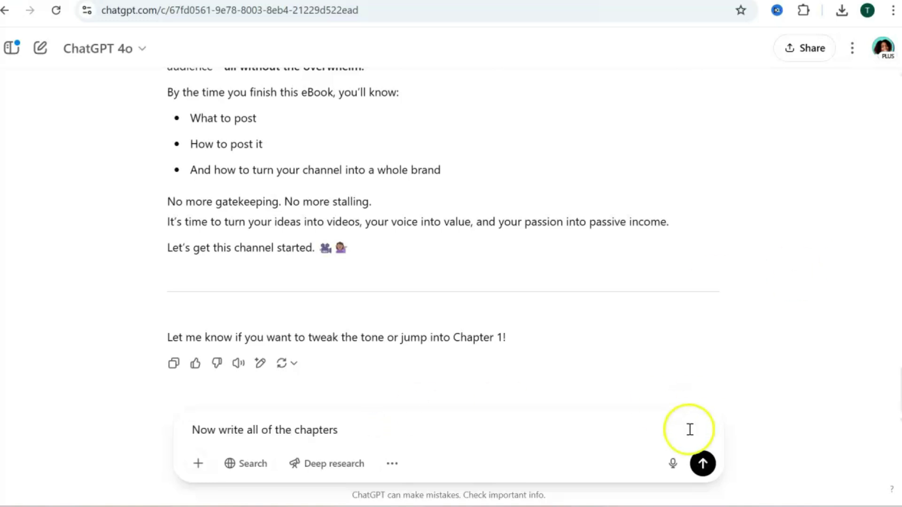
pyautogui.click(703, 463)
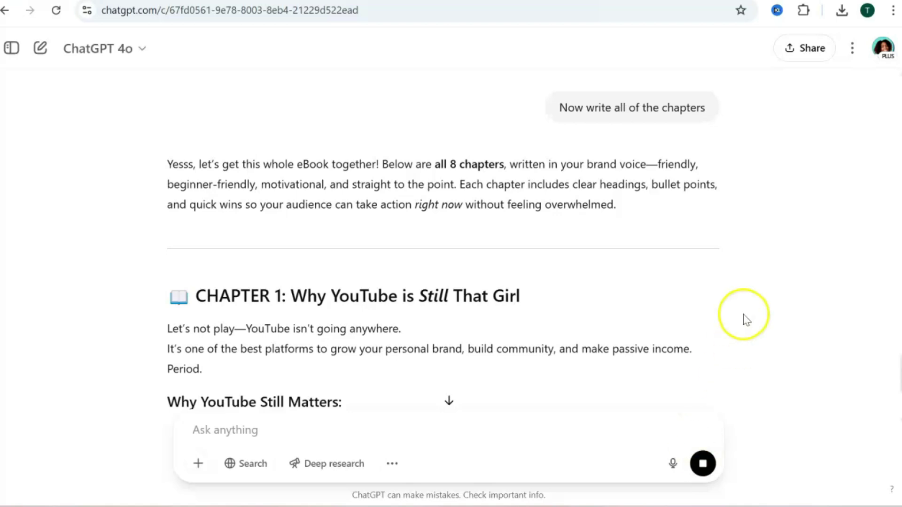
pyautogui.scroll(-3, 694, 288)
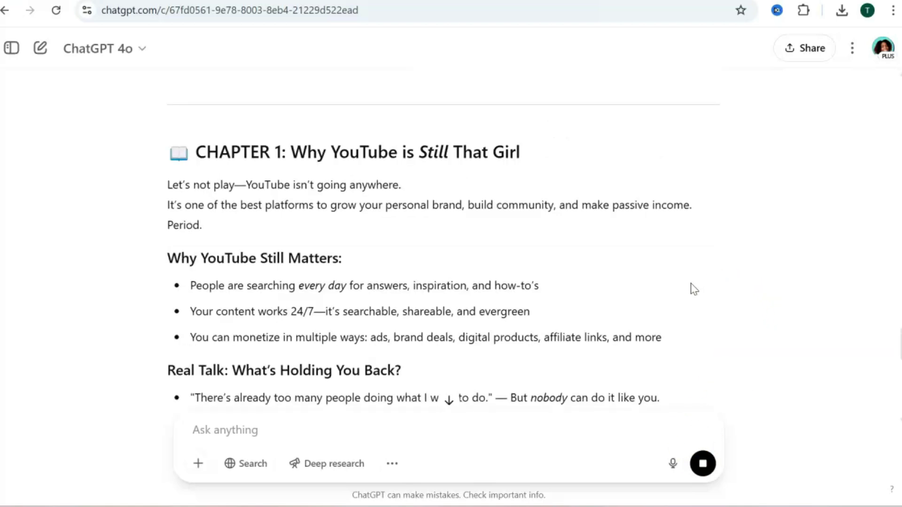
pyautogui.scroll(-5, 694, 289)
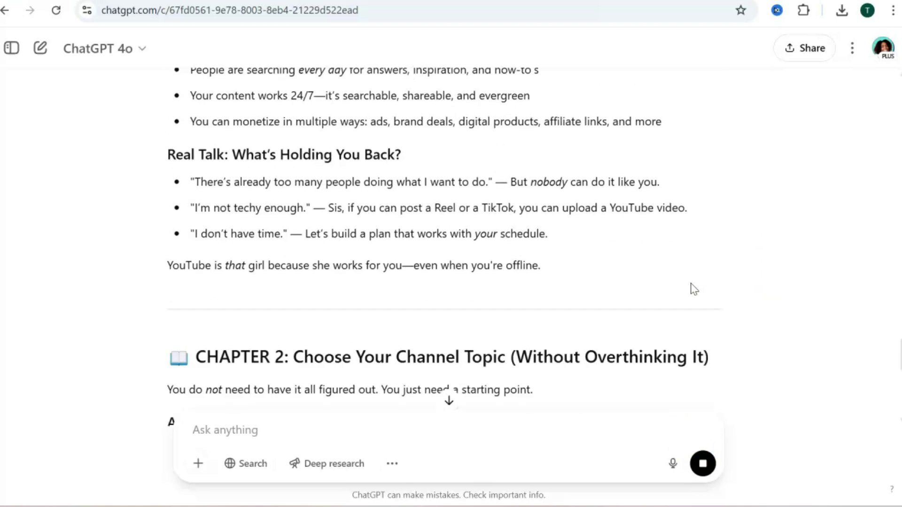
pyautogui.scroll(-2, 695, 288)
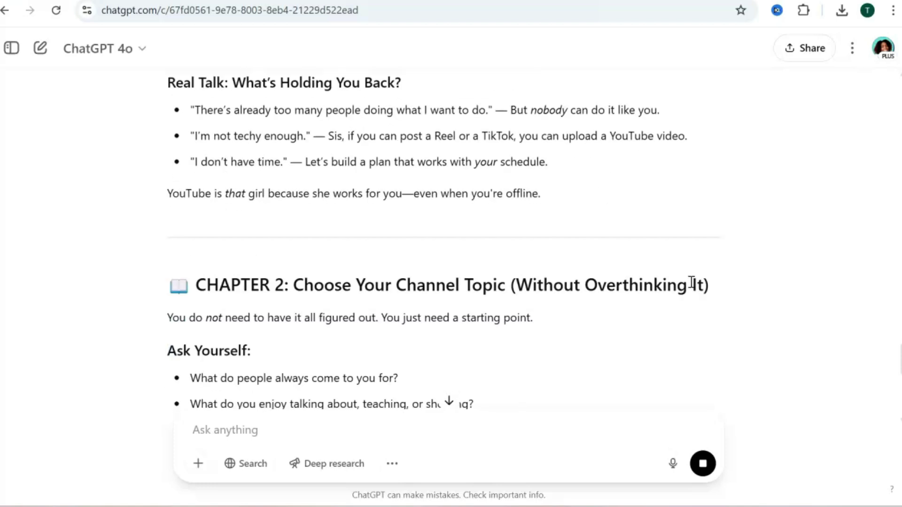
pyautogui.scroll(-3, 691, 284)
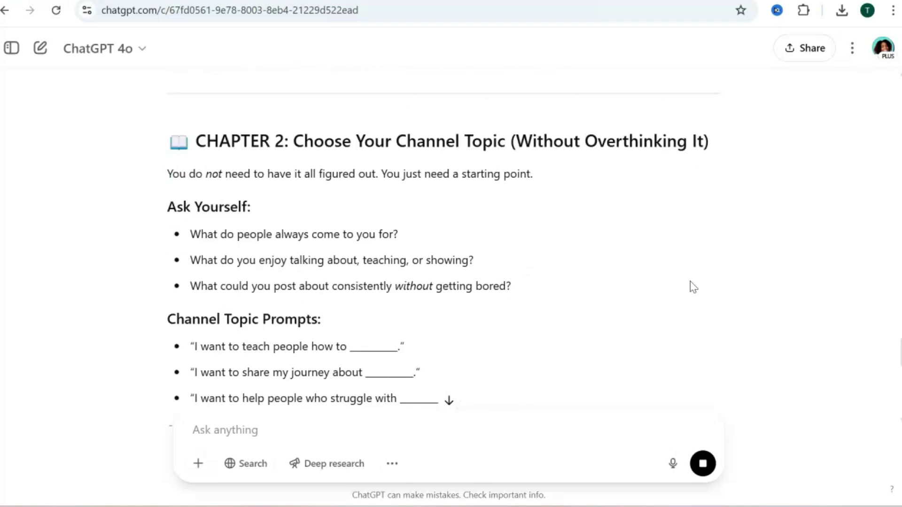
pyautogui.scroll(-5, 694, 287)
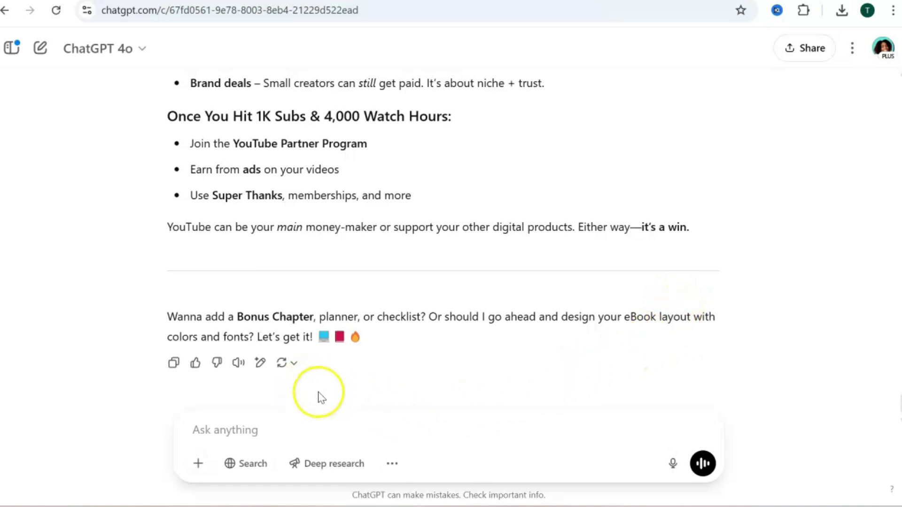
pyautogui.click(173, 364)
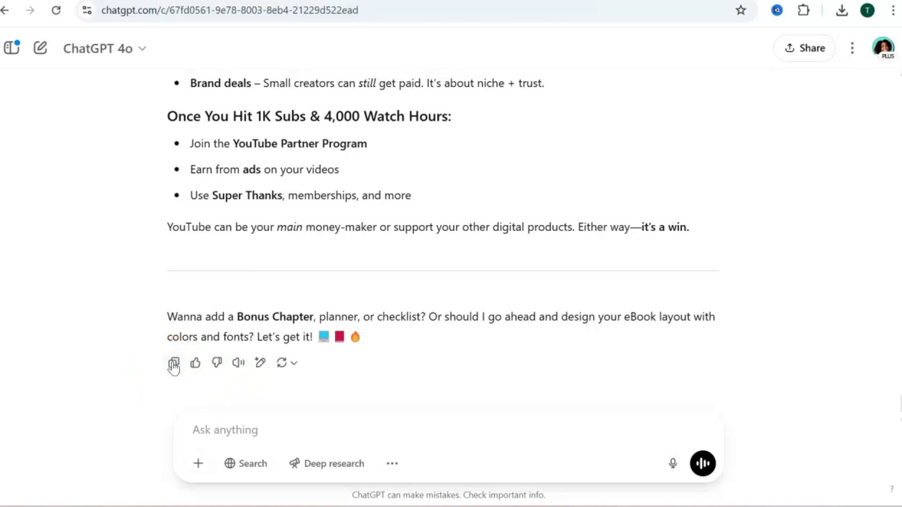
# Step: Ask ChatGPT 'Now design my ebook cover. Use the color red.' and review the generated cover
pyautogui.click(284, 413)
pyautogui.write('Now design my ebook cover. Use the color red.')
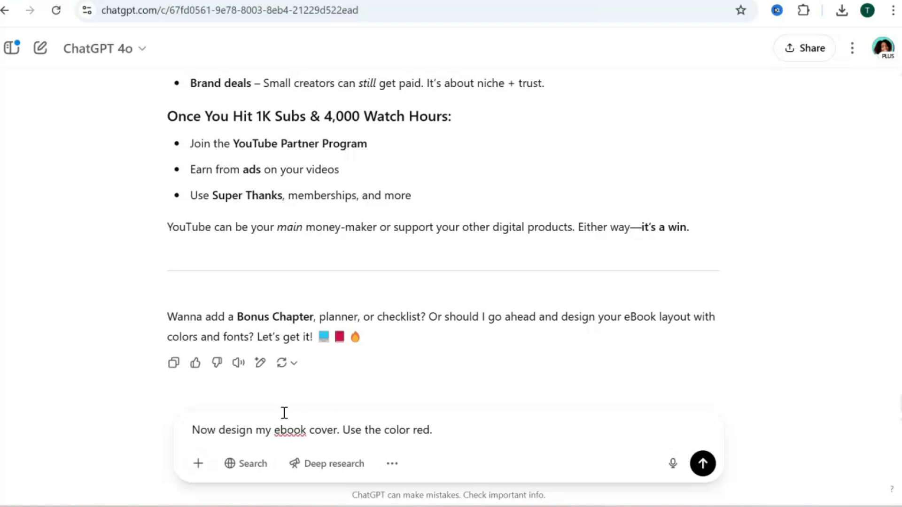
pyautogui.press('Return')
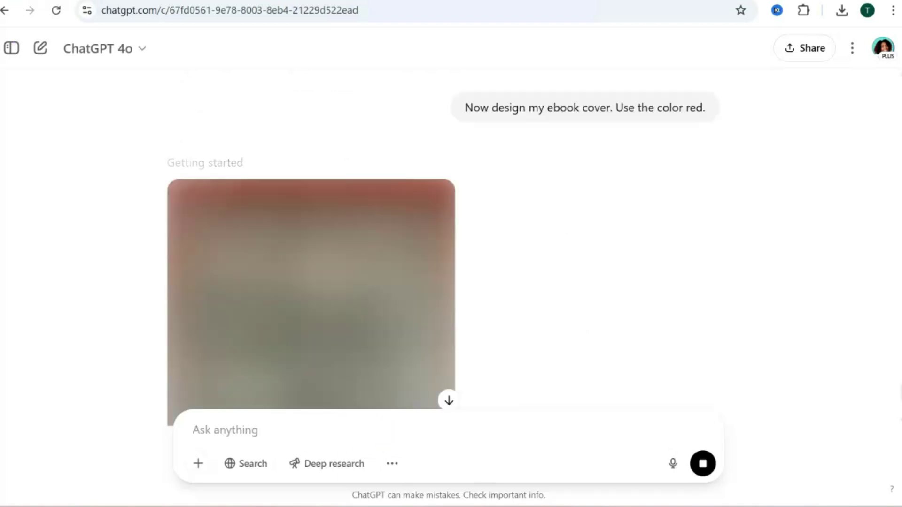
pyautogui.scroll(-2, 802, 151)
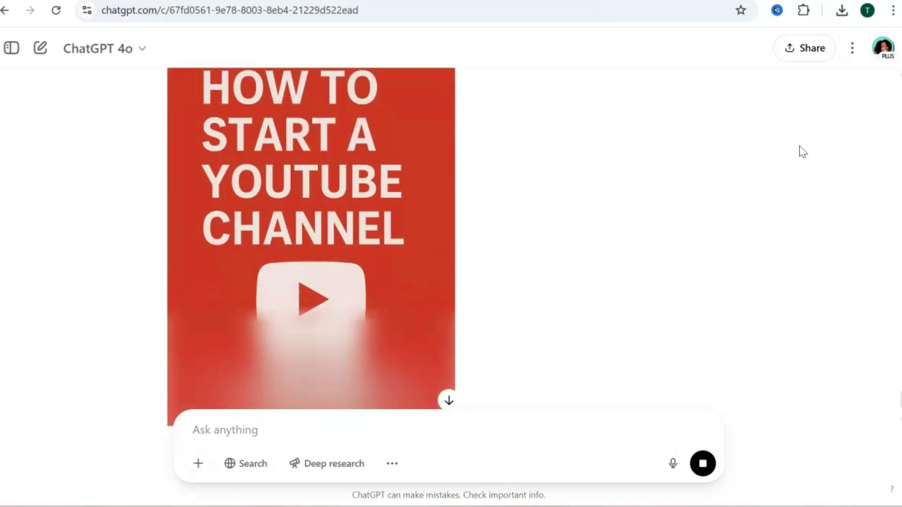
pyautogui.scroll(-2, 568, 197)
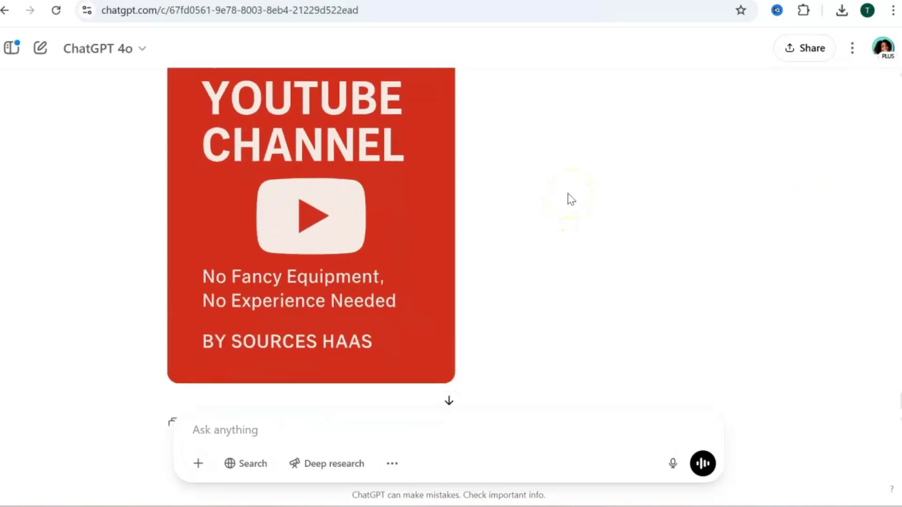
pyautogui.scroll(3, 571, 199)
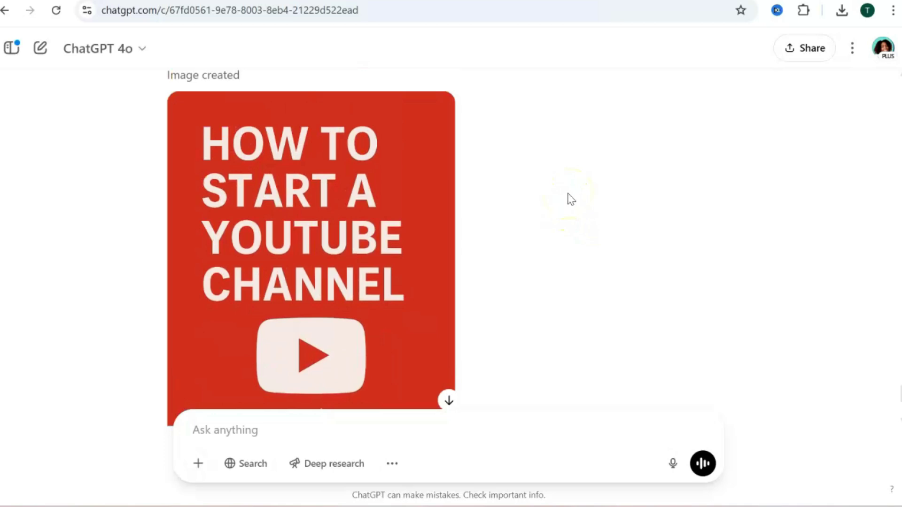
pyautogui.scroll(-2, 571, 199)
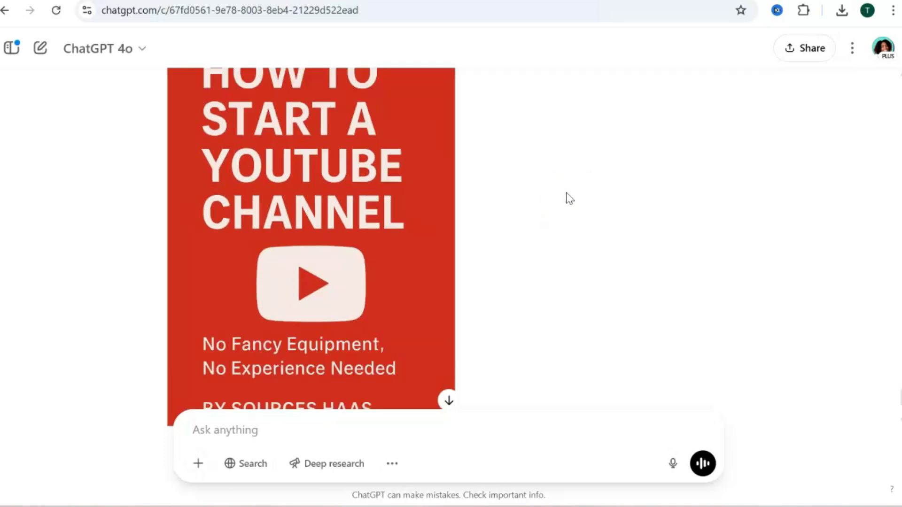
pyautogui.scroll(-2, 563, 198)
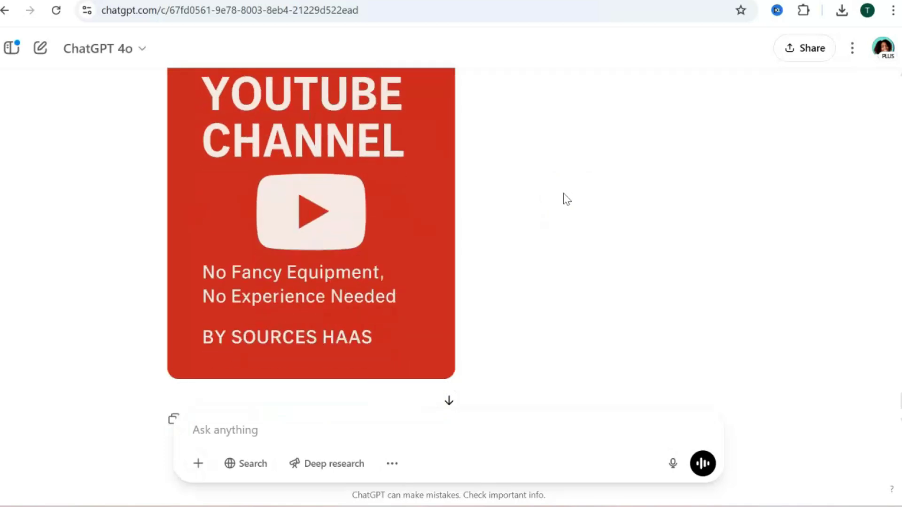
pyautogui.click(380, 431)
# Step: Paste and send the cover redesign request to ChatGPT
pyautogui.hotkey('ctrl', 'v')
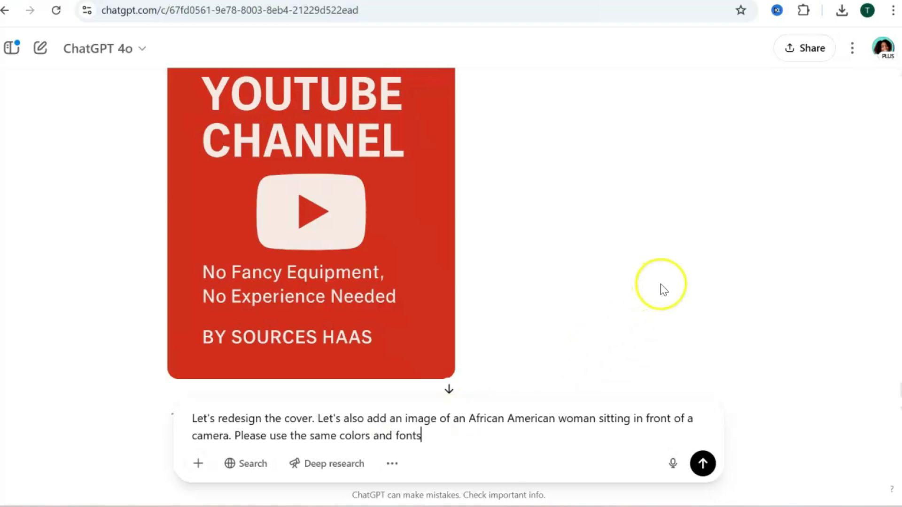
pyautogui.scroll(-2, 662, 288)
pyautogui.click(700, 466)
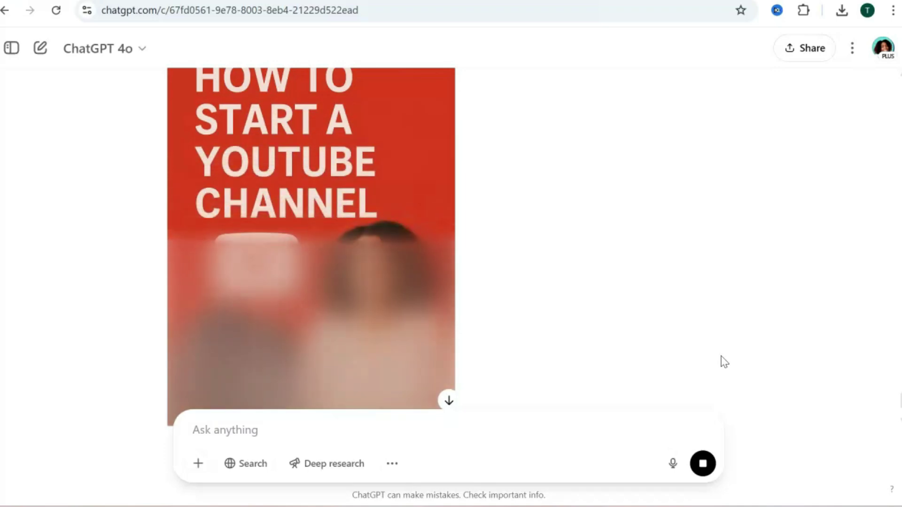
# Step: Open the generated YouTube Channel ebook cover image at full size
pyautogui.scroll(-2, 723, 359)
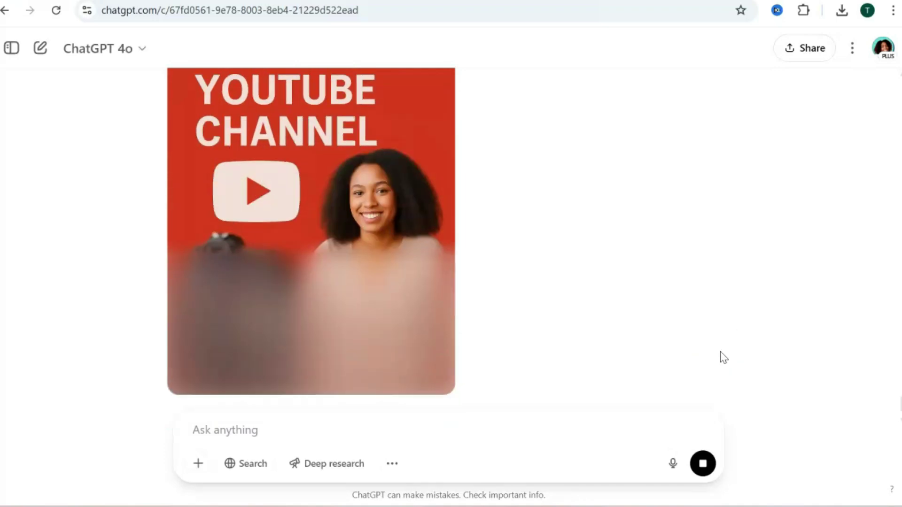
pyautogui.scroll(5, 711, 347)
pyautogui.scroll(-2, 655, 271)
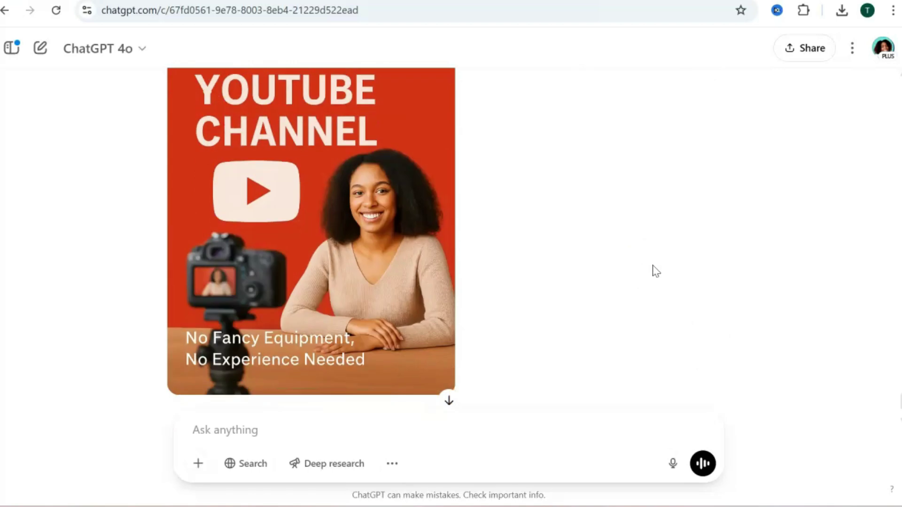
pyautogui.scroll(5, 656, 271)
pyautogui.scroll(-3, 656, 272)
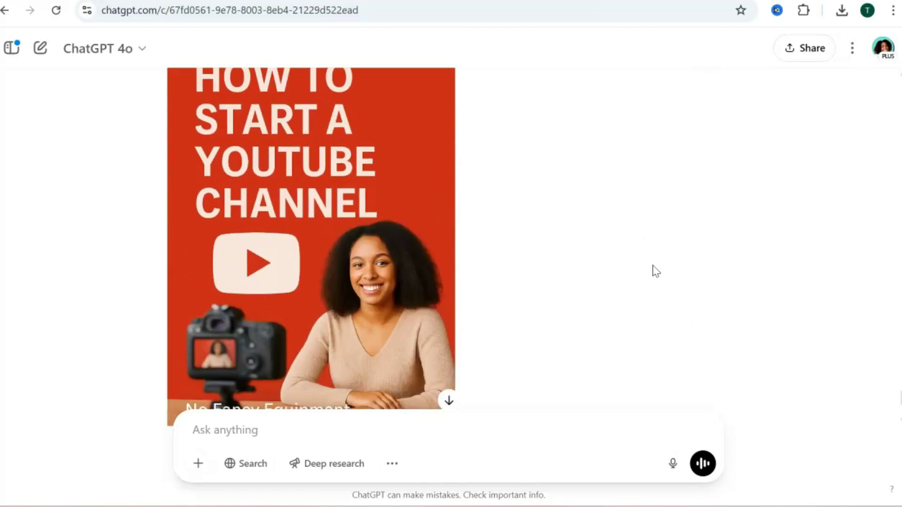
pyautogui.scroll(-2, 656, 272)
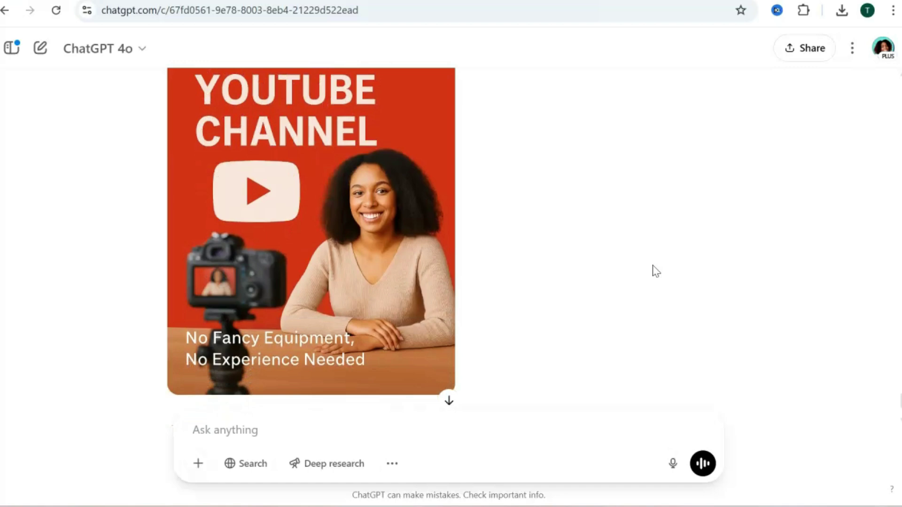
pyautogui.click(312, 194)
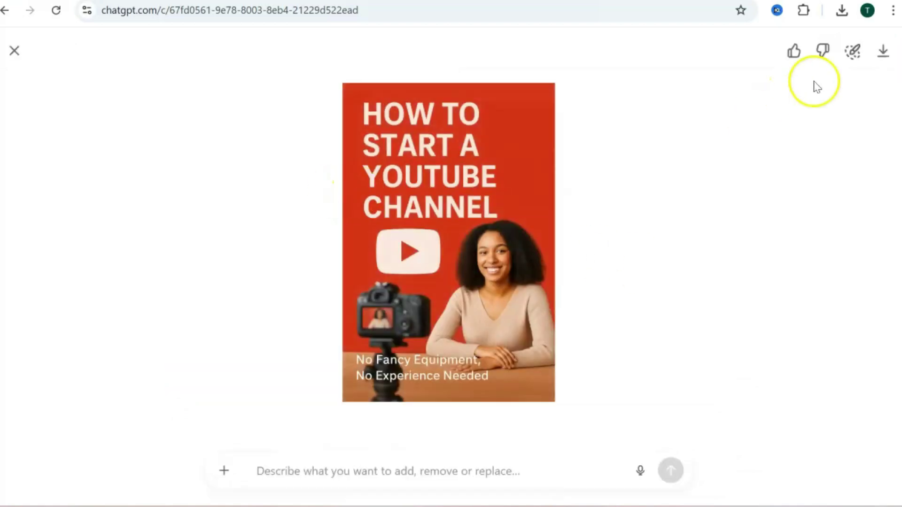
# Step: Download the ebook cover as a PNG and close the downloads list
pyautogui.click(885, 61)
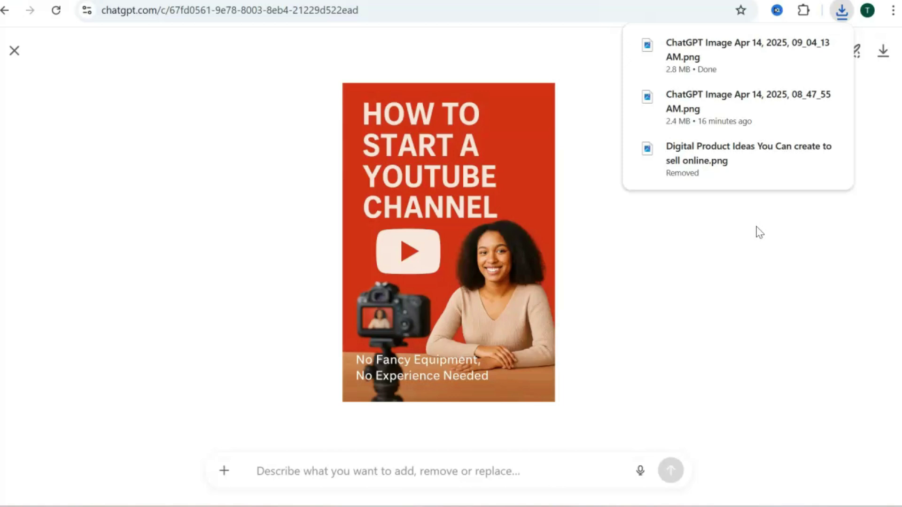
pyautogui.click(666, 212)
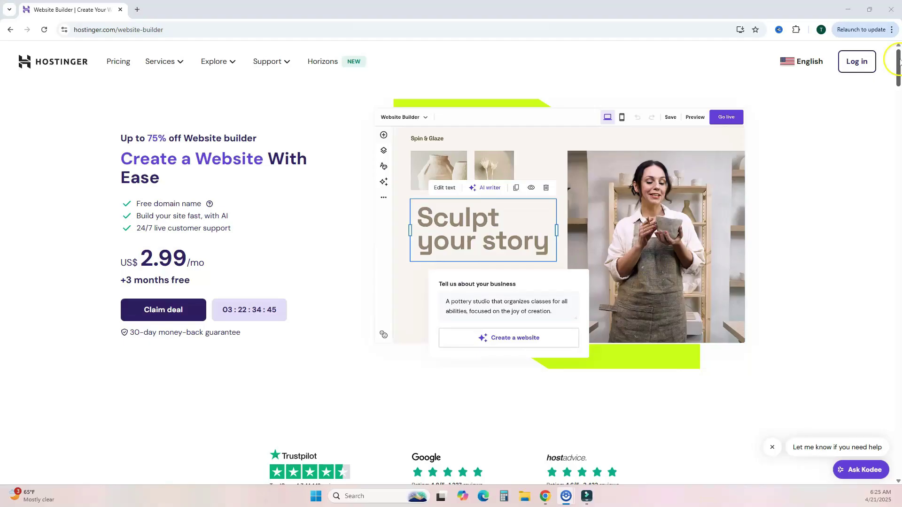
# Step: Scroll through the Website Builder pricing page comparing Premium and Business plan features
pyautogui.scroll(-10, 899, 167)
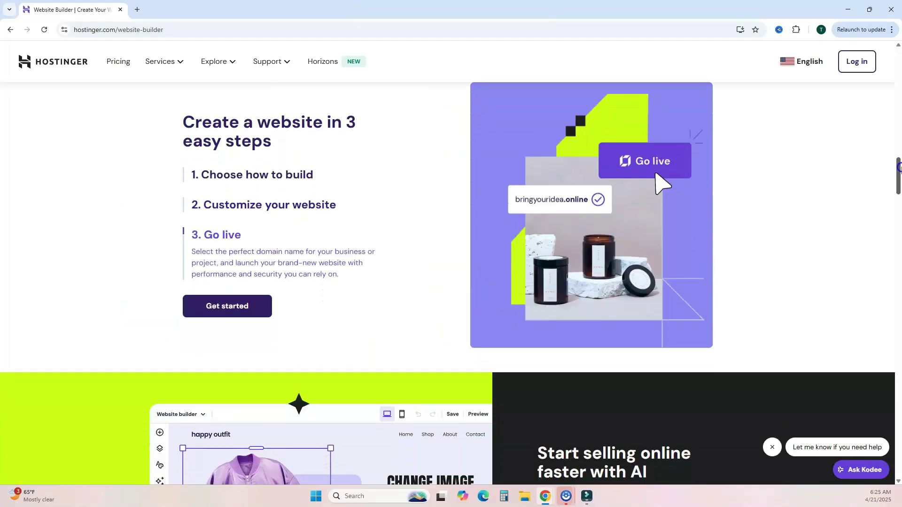
pyautogui.moveTo(898, 167); pyautogui.dragTo(899, 247)
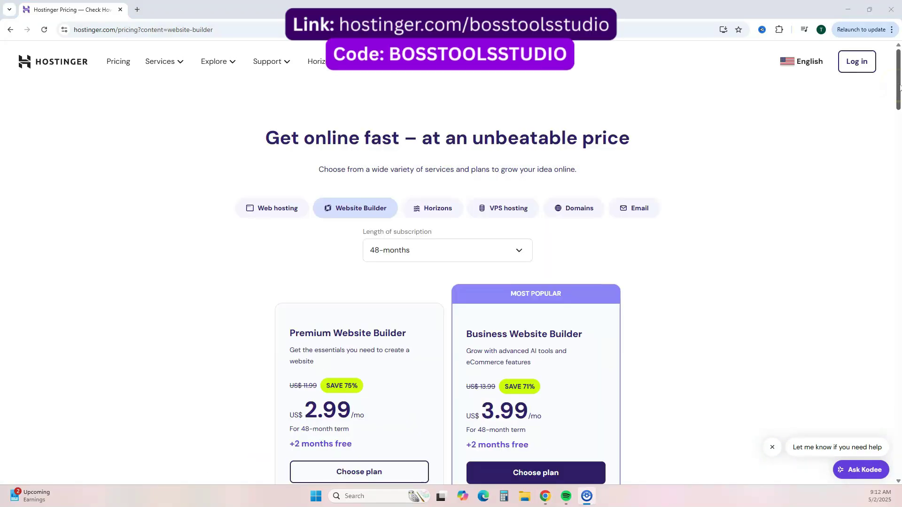
pyautogui.click(899, 85)
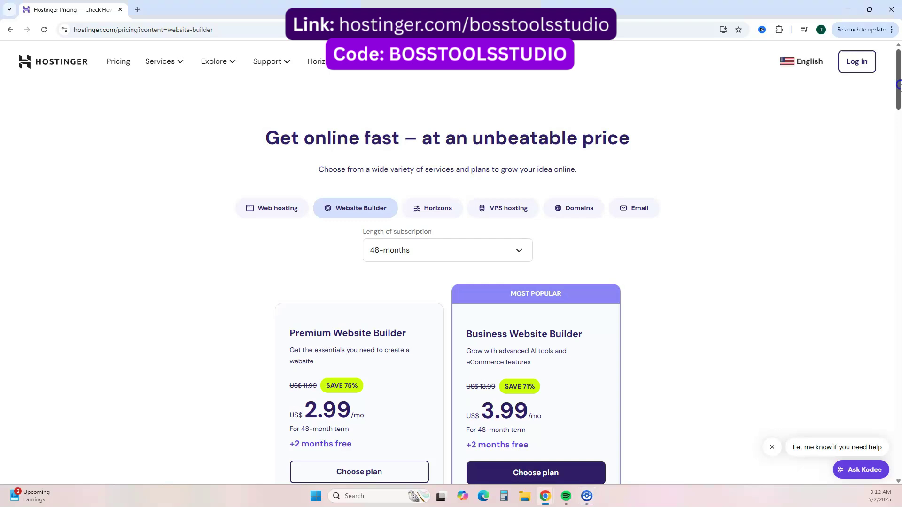
pyautogui.moveTo(898, 84); pyautogui.dragTo(899, 93)
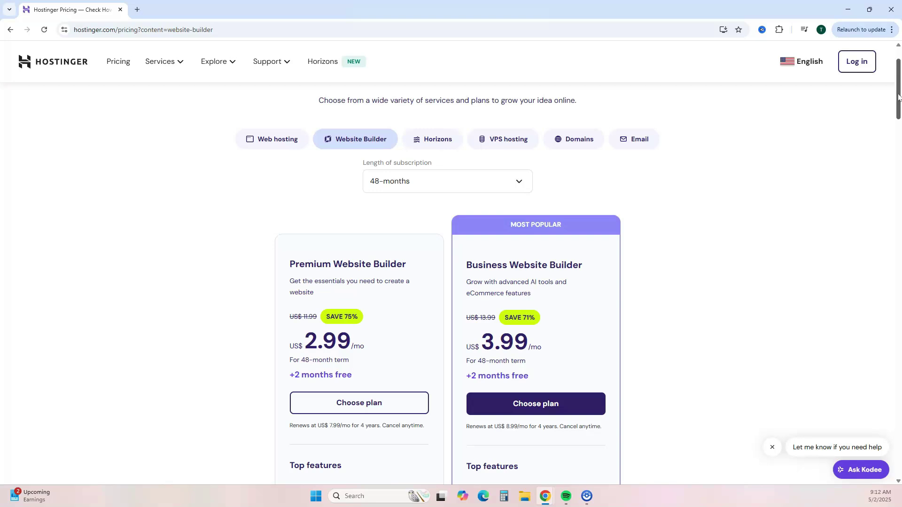
pyautogui.moveTo(898, 96); pyautogui.dragTo(899, 139)
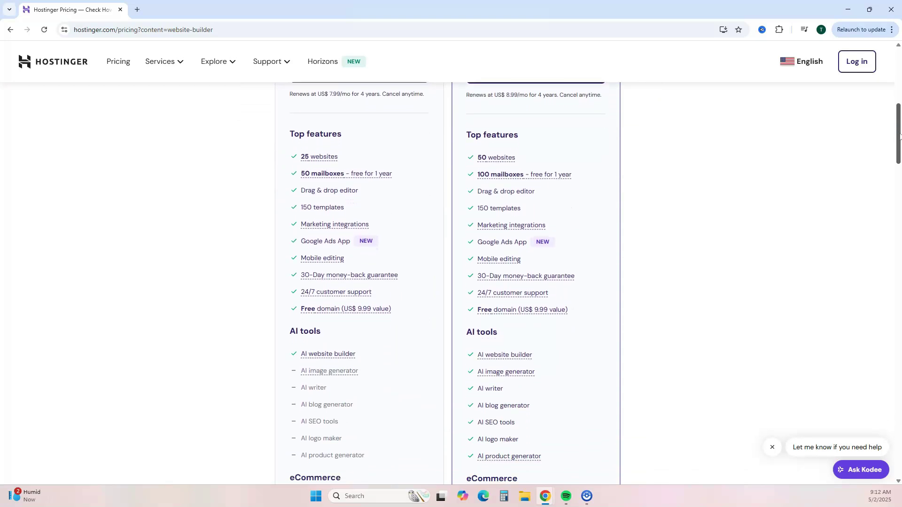
pyautogui.scroll(-3, 898, 132)
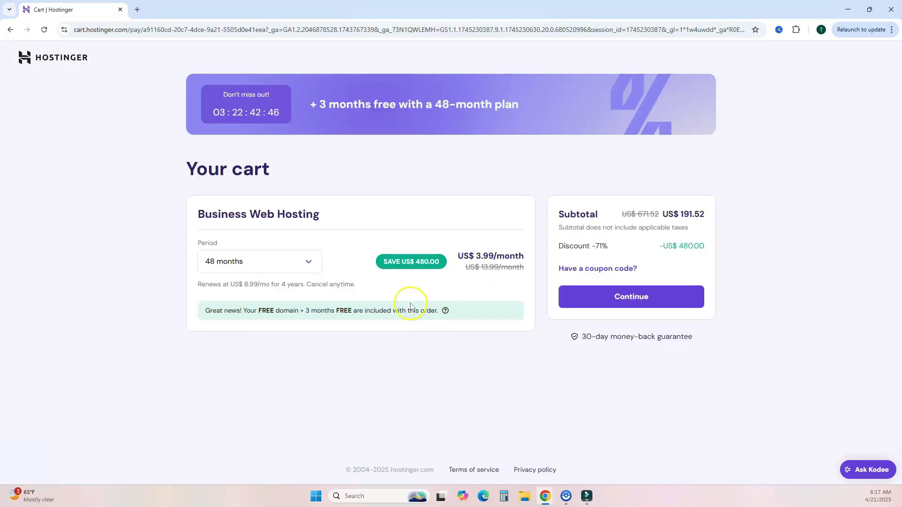
# Step: Set the Business Web Hosting period to 12 months and apply coupon code ROBOCOLSTUD
pyautogui.click(282, 262)
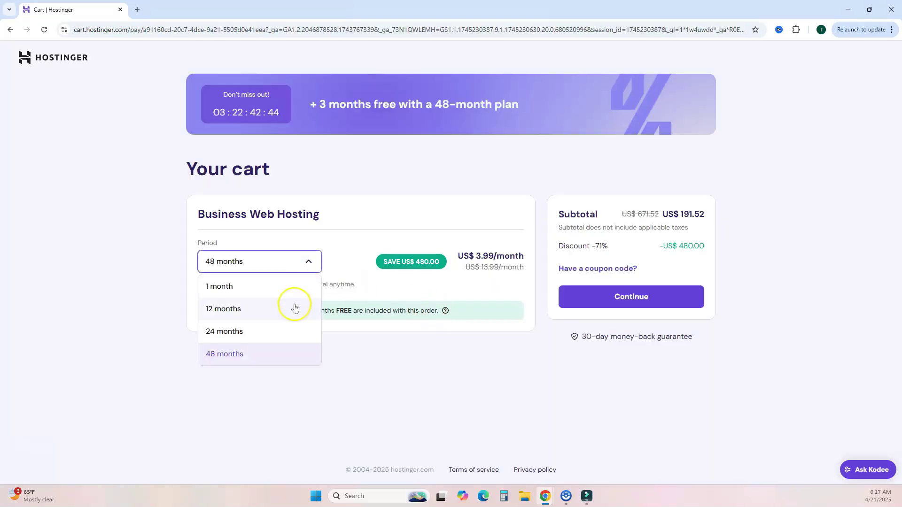
pyautogui.click(292, 307)
pyautogui.click(572, 268)
pyautogui.click(579, 308)
pyautogui.write('ROBOCOLSTUD')
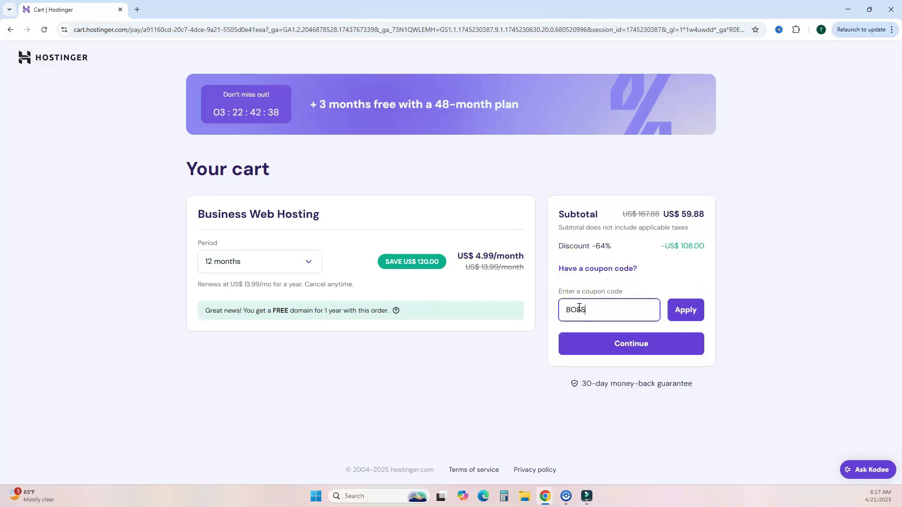
pyautogui.click(686, 309)
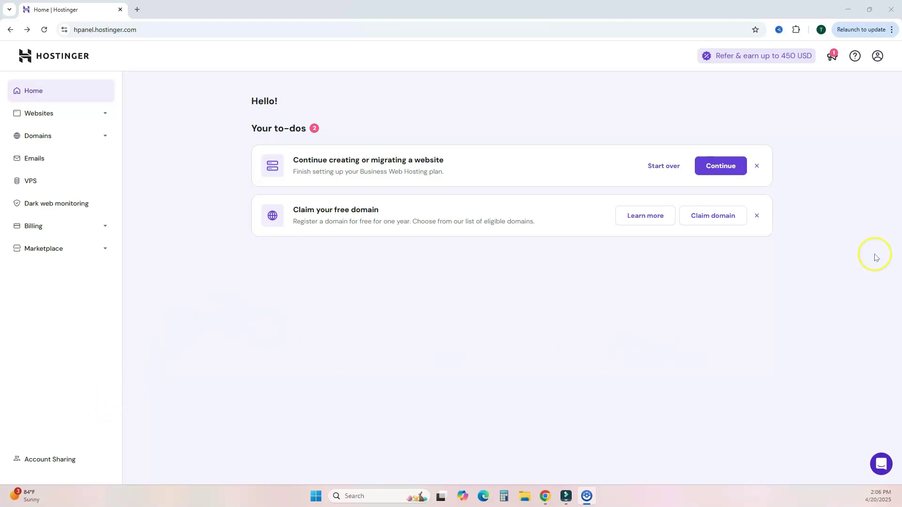
# Step: Record the site as for Myself or my business, built with Hostinger Website Builder
pyautogui.click(733, 162)
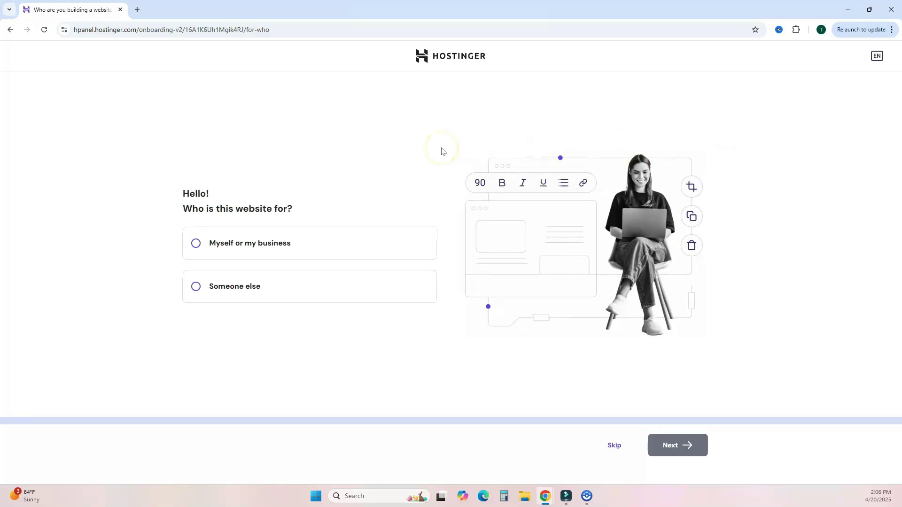
pyautogui.click(340, 241)
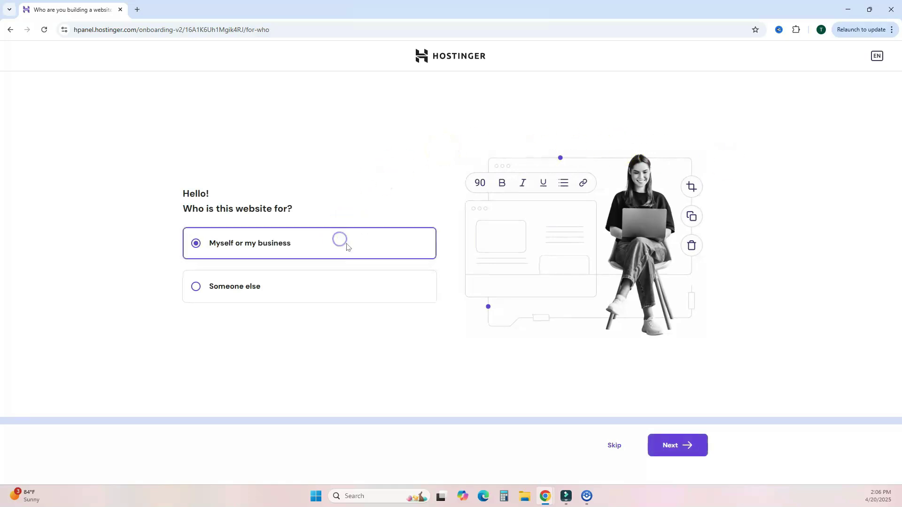
pyautogui.click(679, 445)
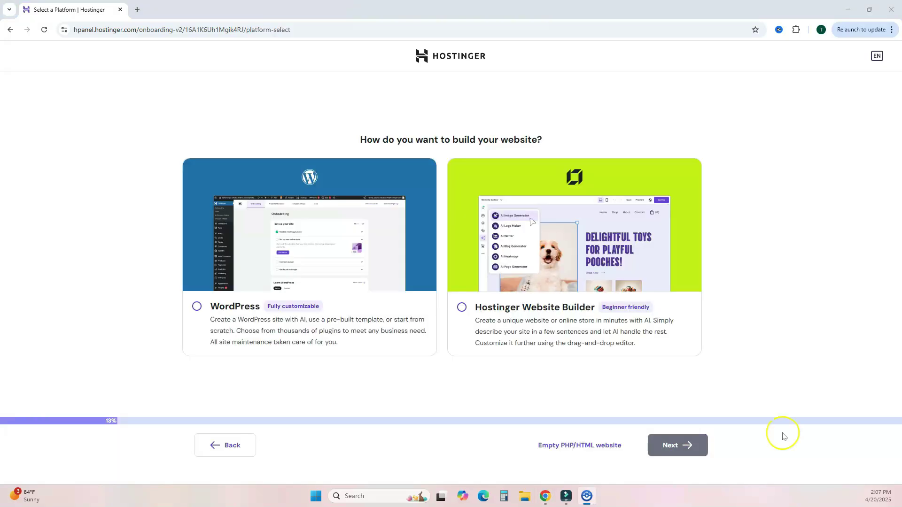
pyautogui.click(528, 310)
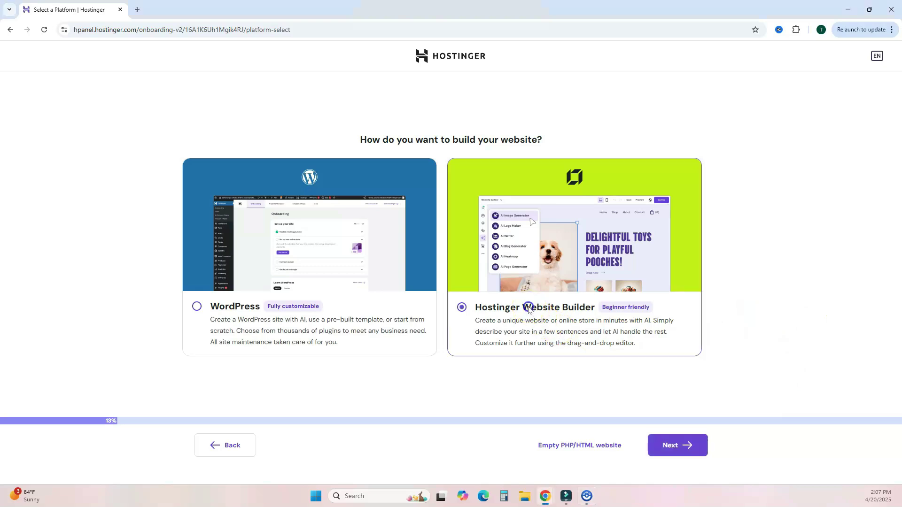
pyautogui.click(680, 445)
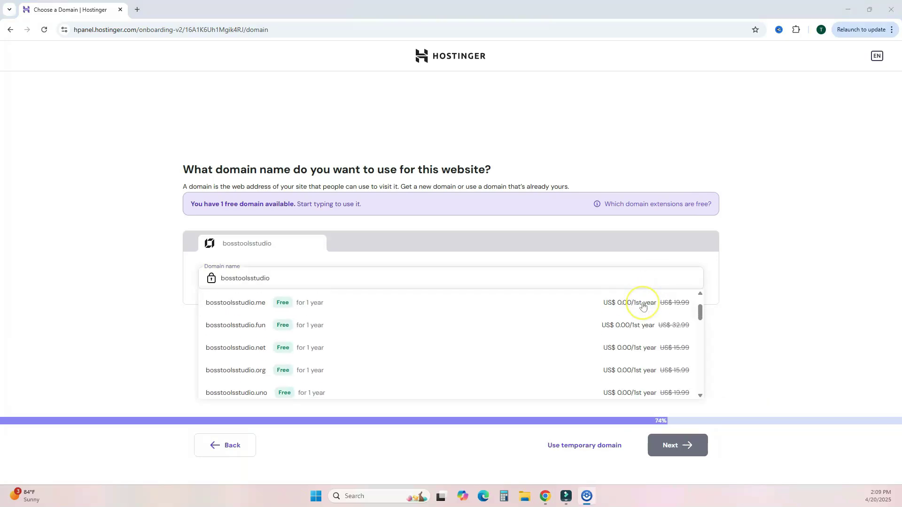
# Step: Choose the free domain bosstoolsstudio.me for the website
pyautogui.scroll(-2, 642, 306)
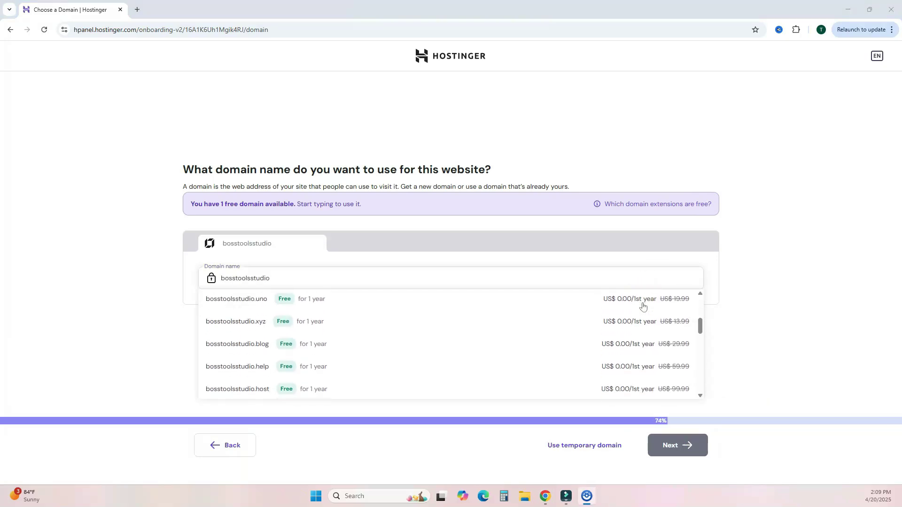
pyautogui.scroll(4, 643, 306)
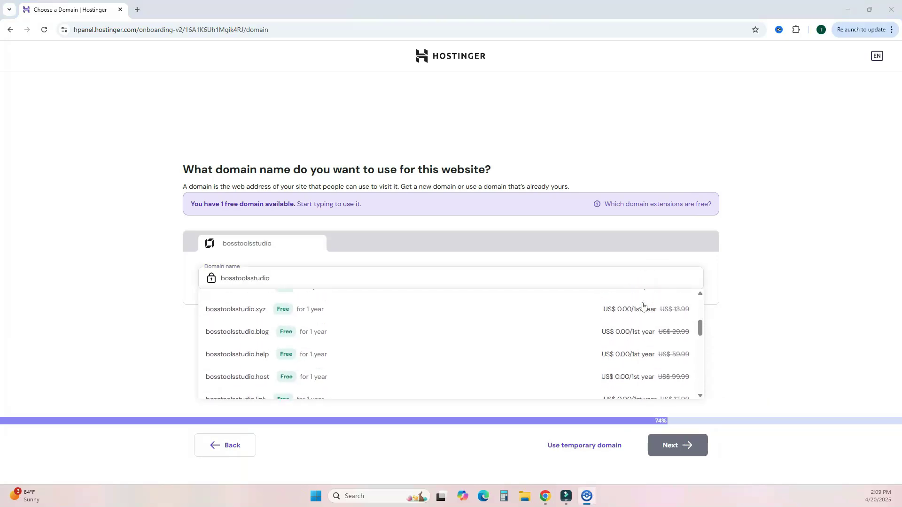
pyautogui.click(573, 308)
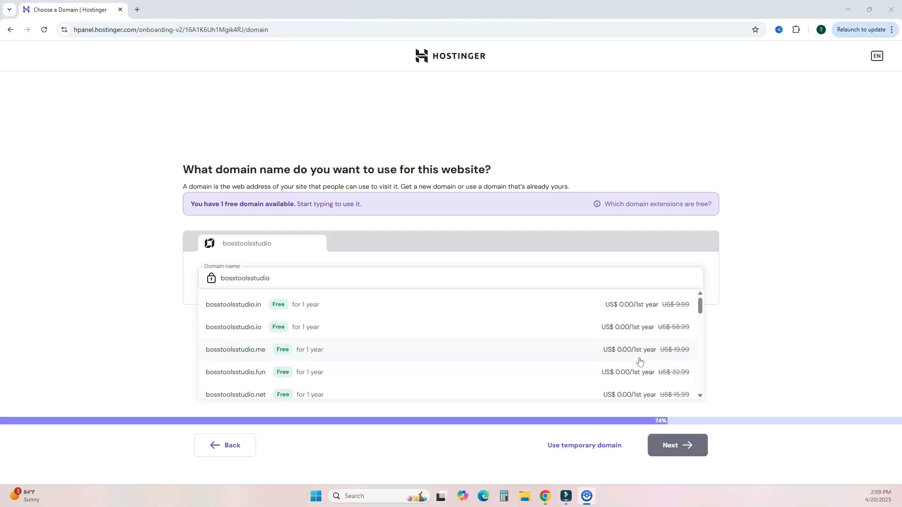
pyautogui.click(308, 350)
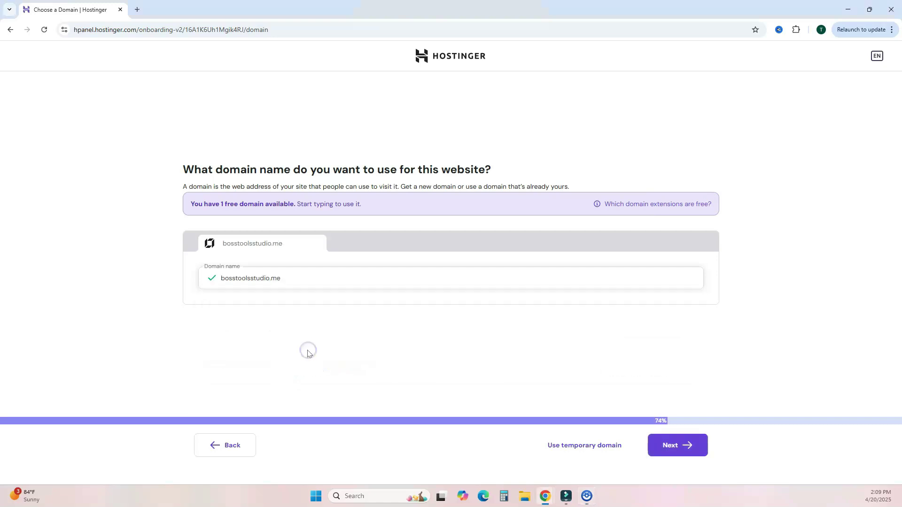
# Step: Register bosstoolsstudio.me as a Personal domain with country United States
pyautogui.click(687, 444)
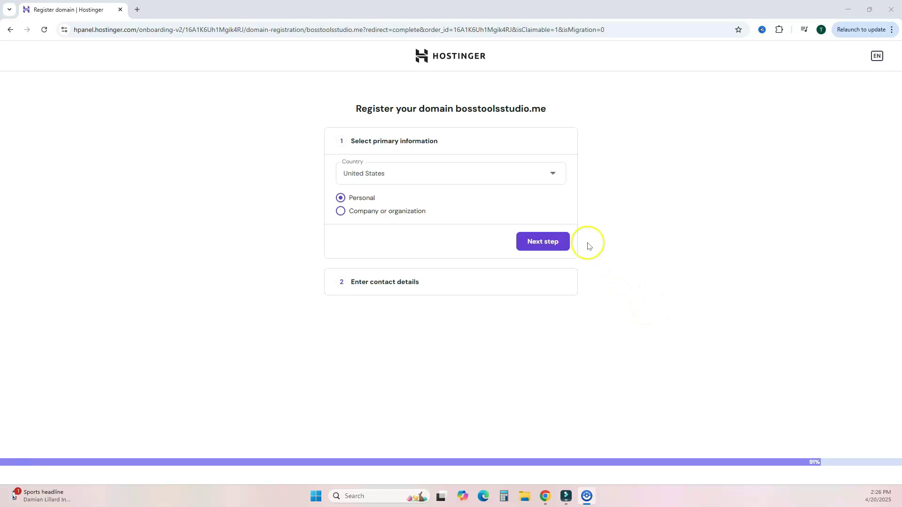
pyautogui.click(549, 240)
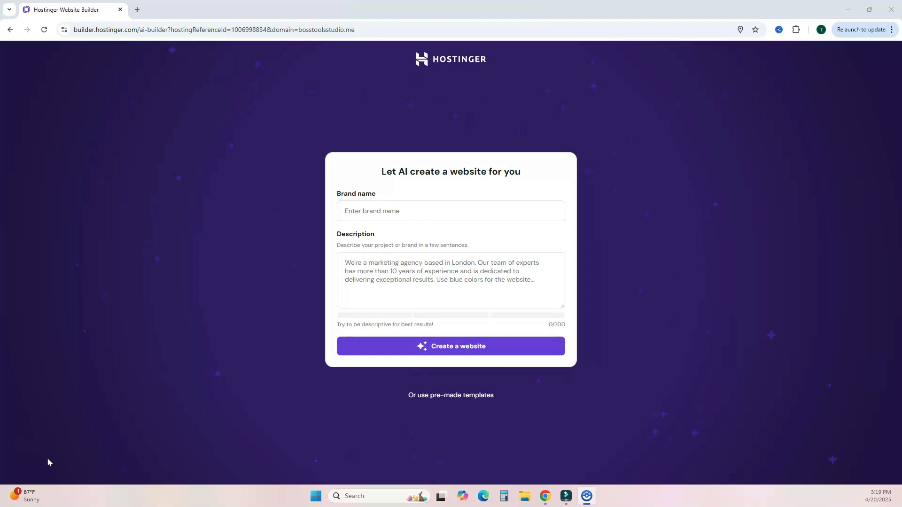
# Step: Enter 'Boss Tools Studio' as the brand name, paste the site description, and generate the website
pyautogui.click(394, 212)
pyautogui.write('Boss T')
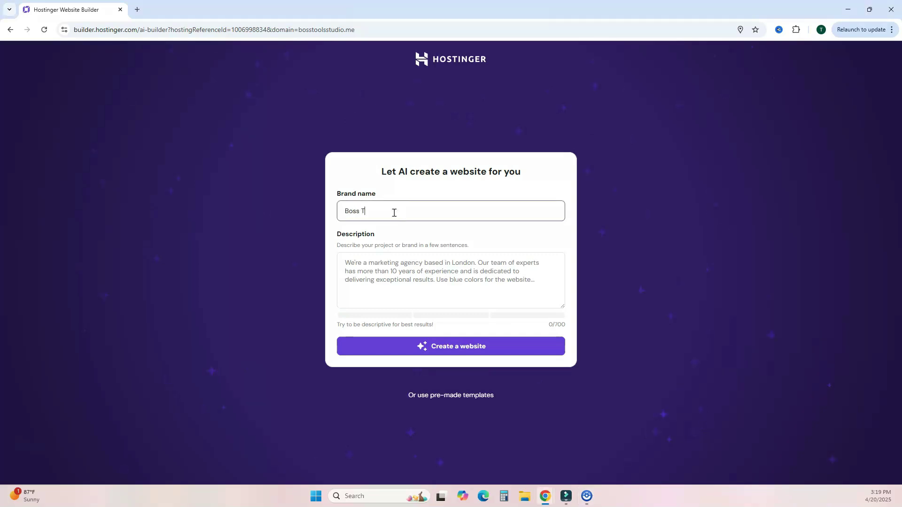
pyautogui.write('ools Studio')
pyautogui.click(352, 261)
pyautogui.write('I am a youtube content creator. I create how-to videos to teach people how to use digital tech to start a digital product business.')
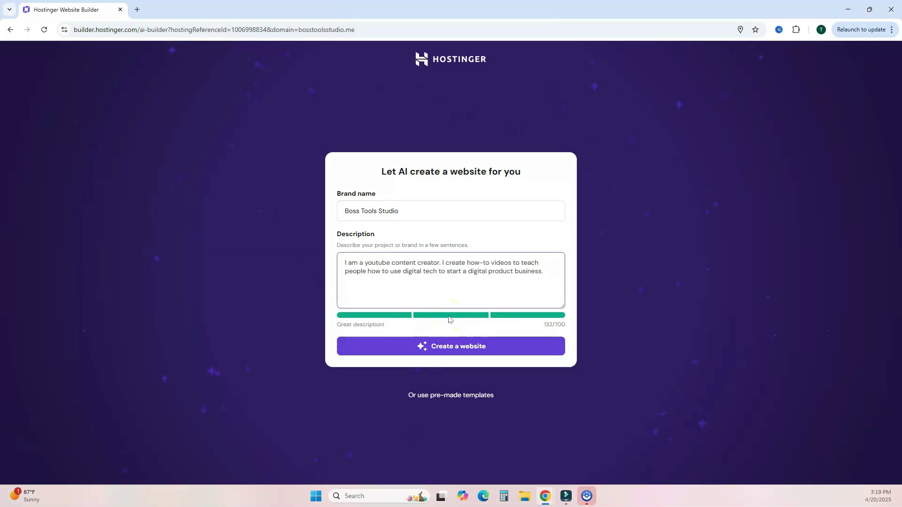
pyautogui.click(460, 346)
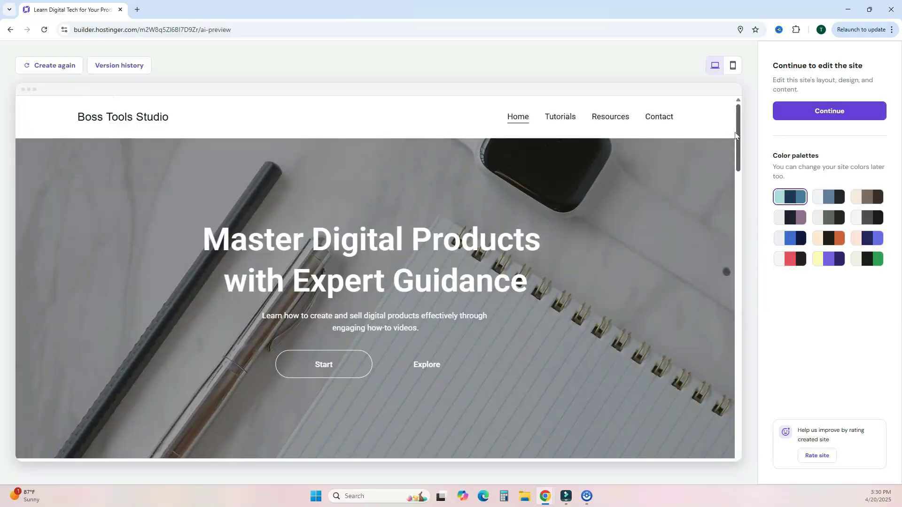
# Step: Look over the AI-generated Boss Tools Studio preview and continue into the editor
pyautogui.click(738, 127)
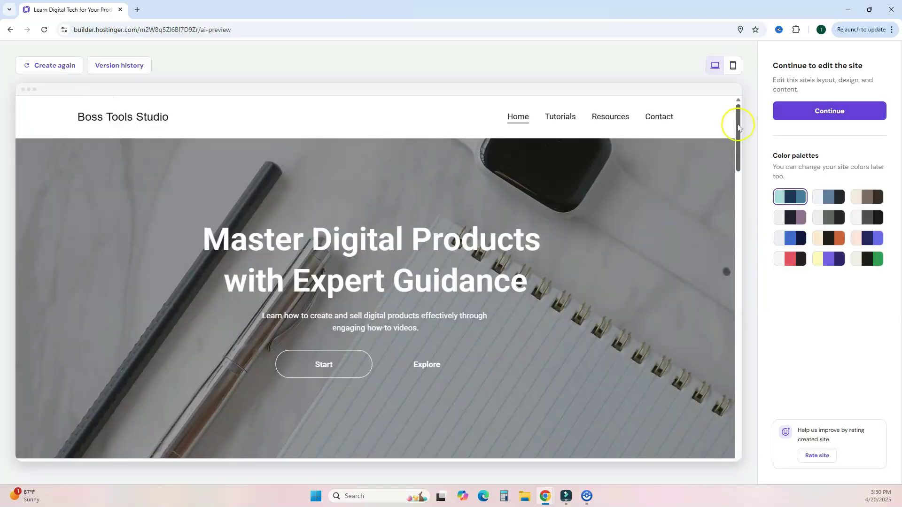
pyautogui.moveTo(738, 127); pyautogui.dragTo(728, 151)
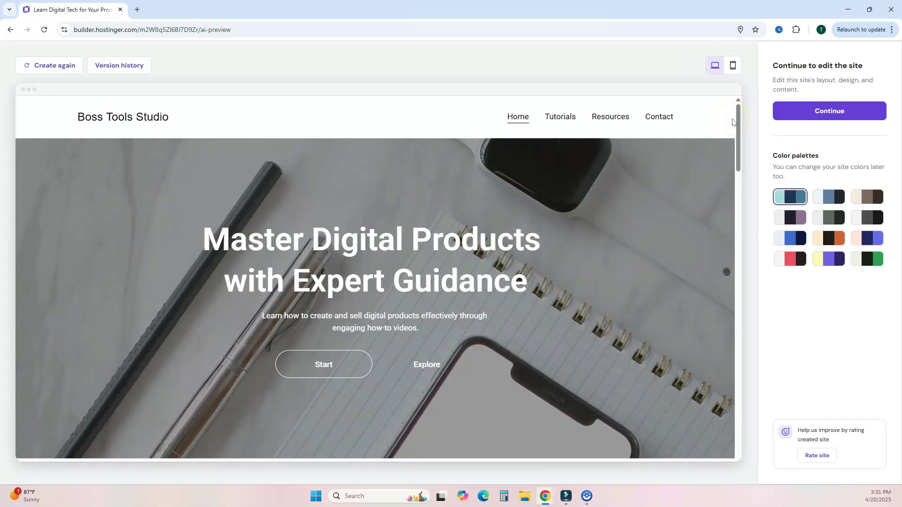
pyautogui.click(814, 111)
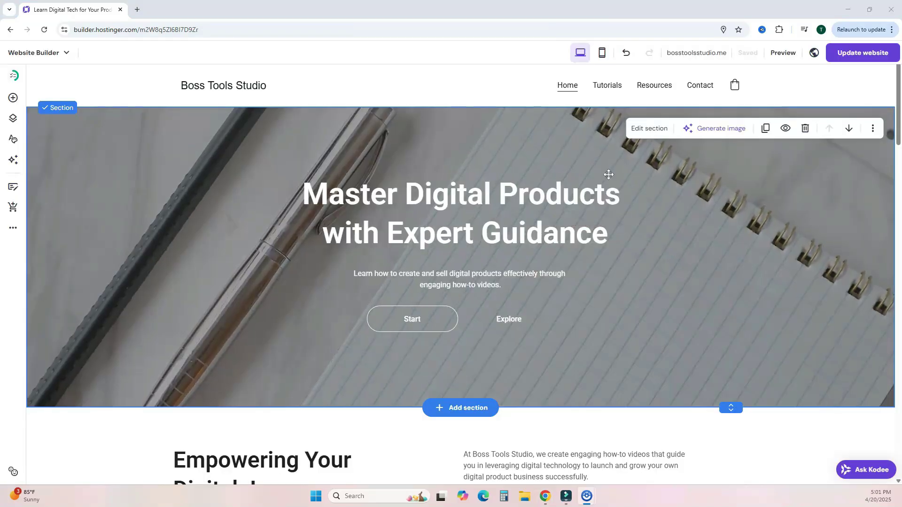
pyautogui.scroll(-2, 825, 163)
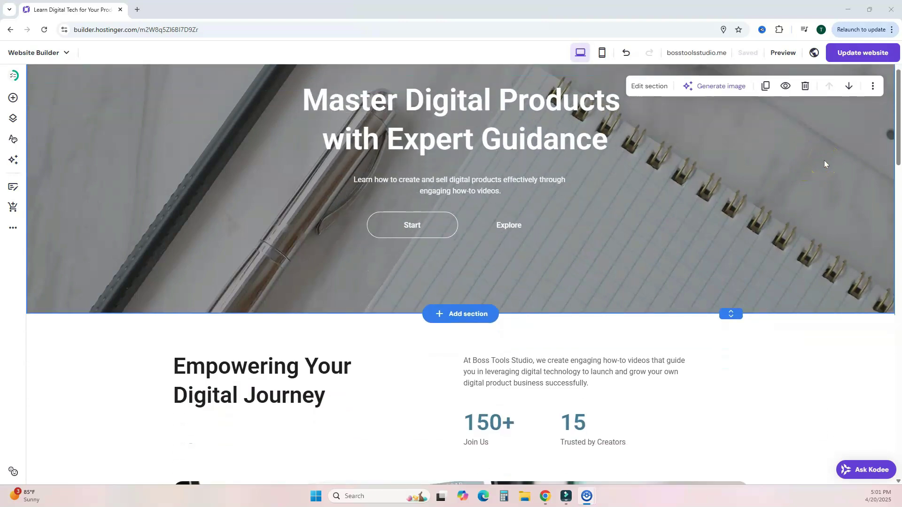
pyautogui.scroll(2, 823, 163)
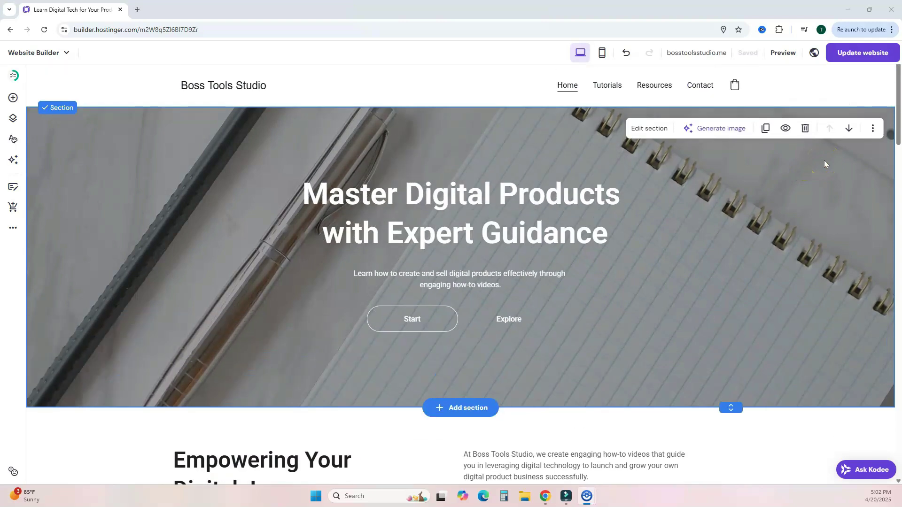
pyautogui.click(571, 204)
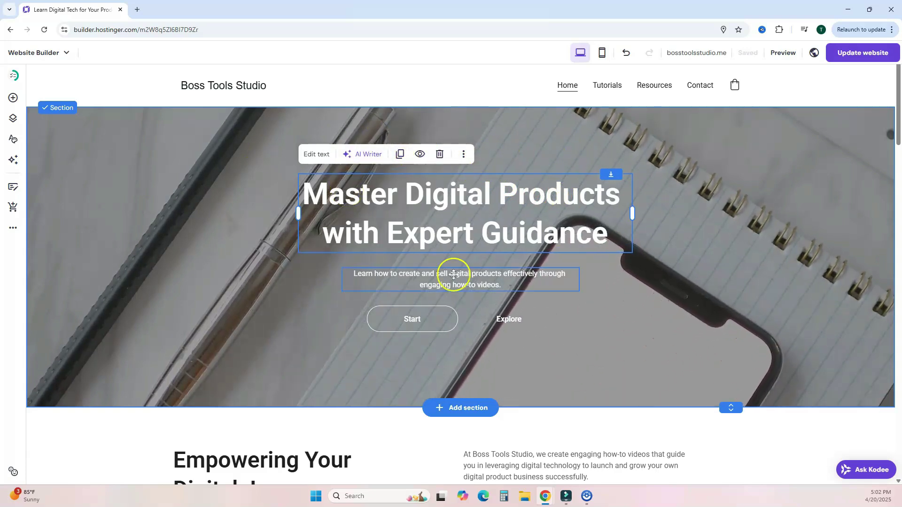
pyautogui.click(549, 277)
pyautogui.click(706, 283)
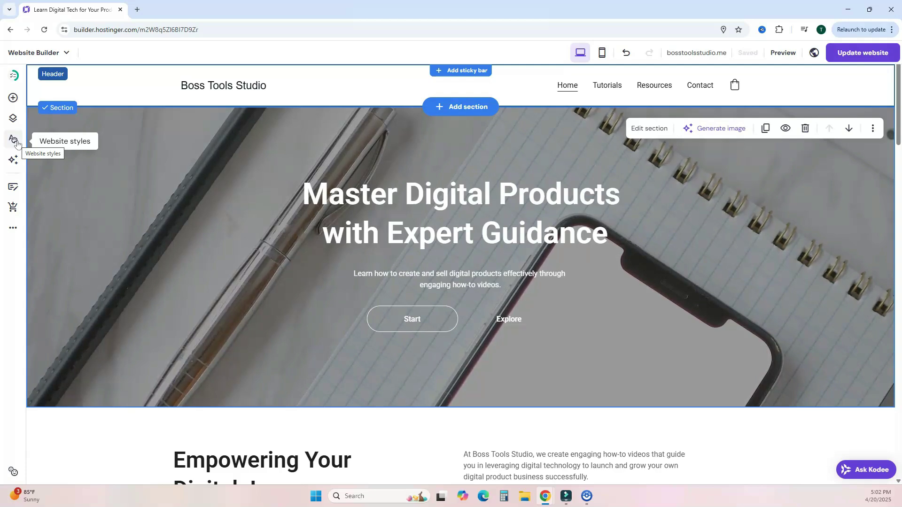
pyautogui.click(14, 160)
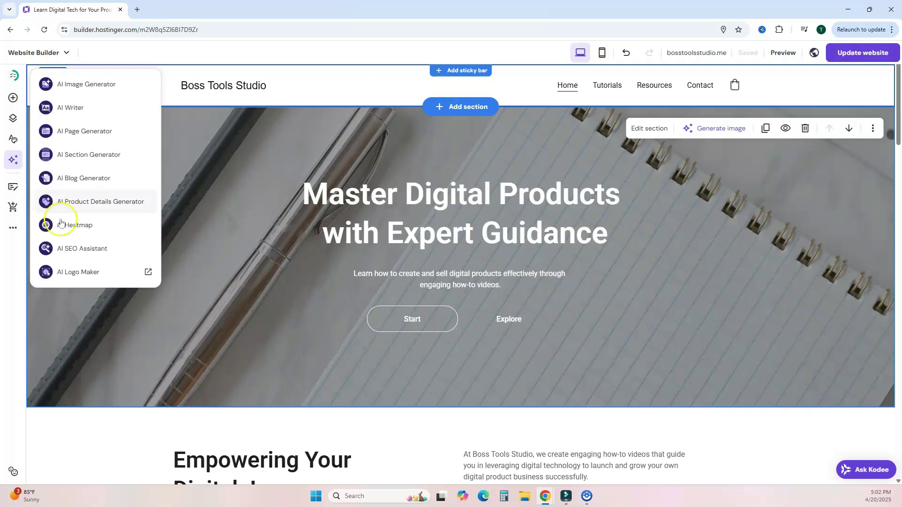
pyautogui.click(663, 379)
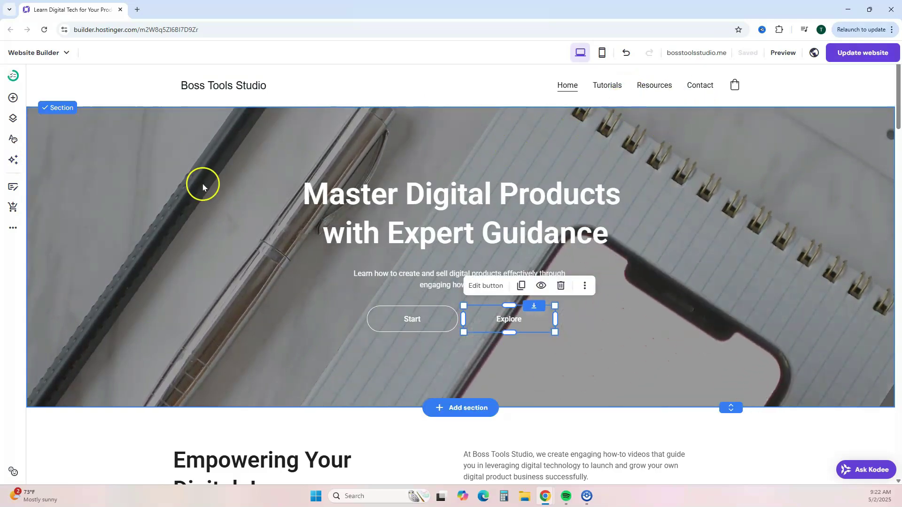
# Step: Delete the Resources page from the navigation and remove the hero's Explore button
pyautogui.click(11, 116)
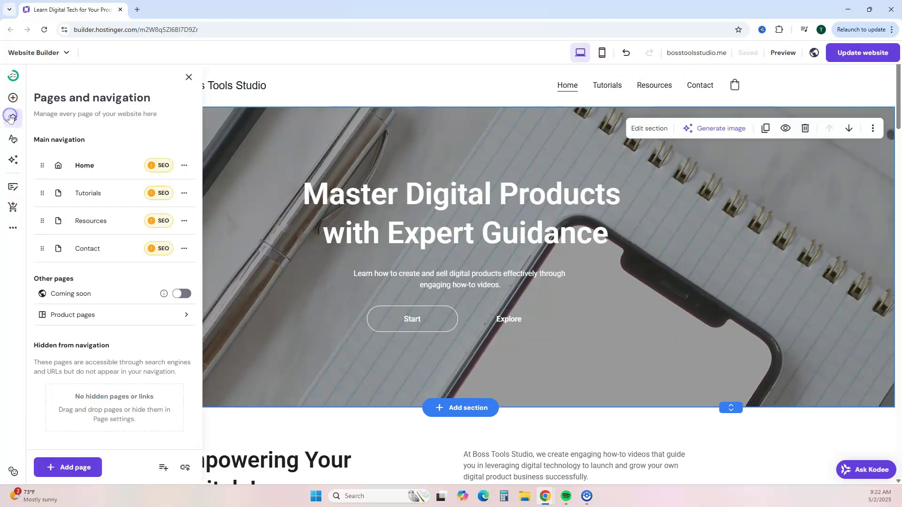
pyautogui.click(183, 221)
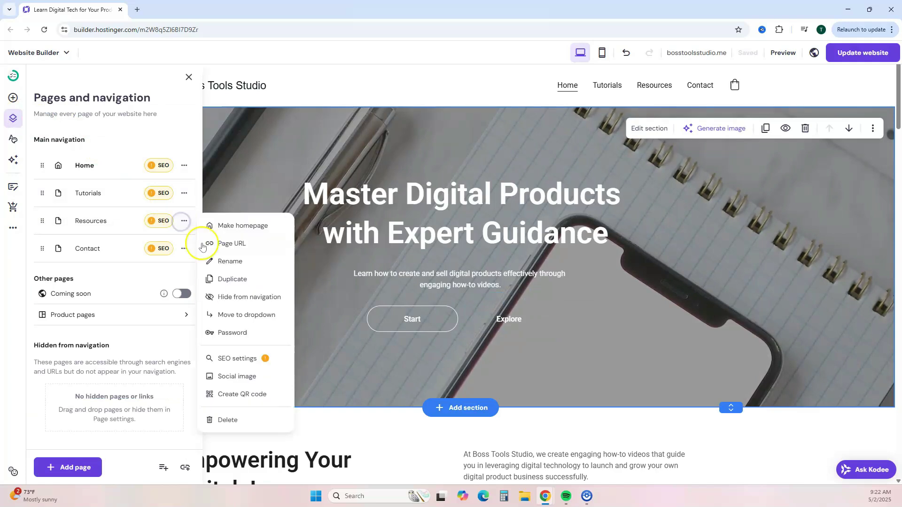
pyautogui.click(229, 421)
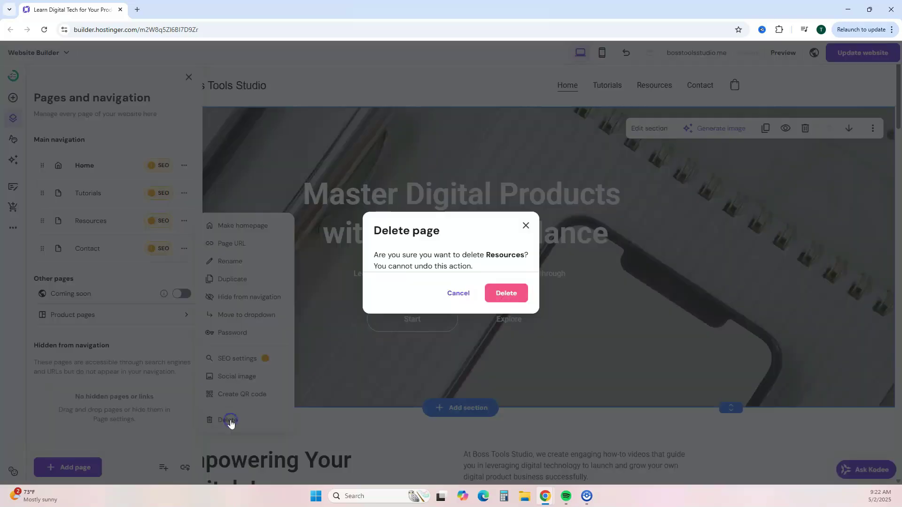
pyautogui.click(502, 295)
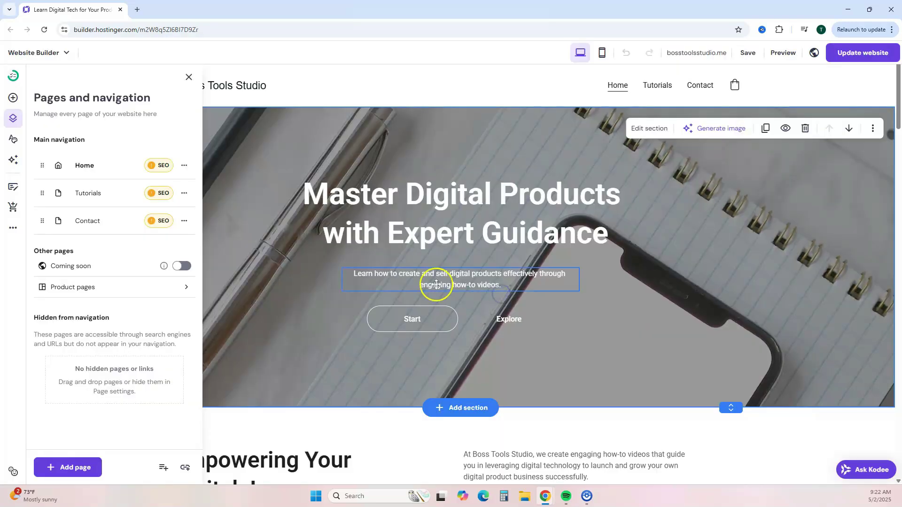
pyautogui.click(189, 77)
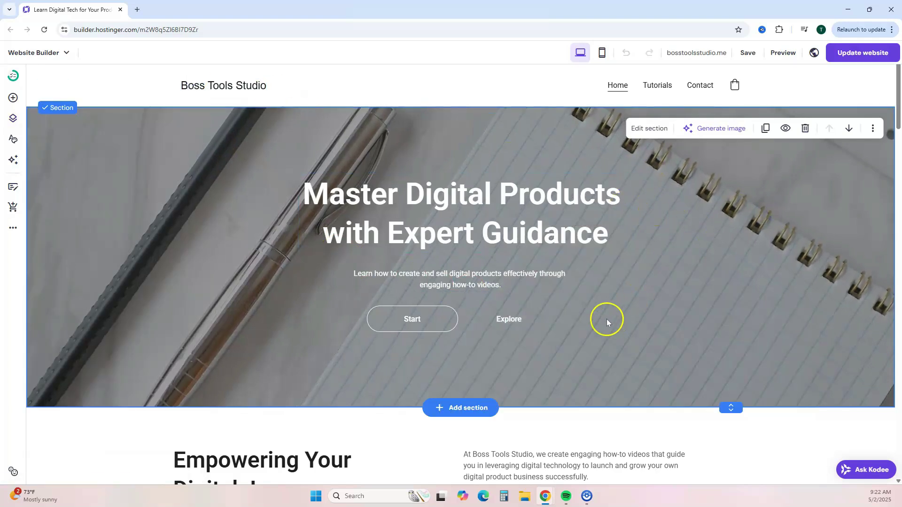
pyautogui.click(511, 313)
pyautogui.click(561, 288)
# Step: Insert a blank section beneath the hero and bring up the addable elements list
pyautogui.click(462, 407)
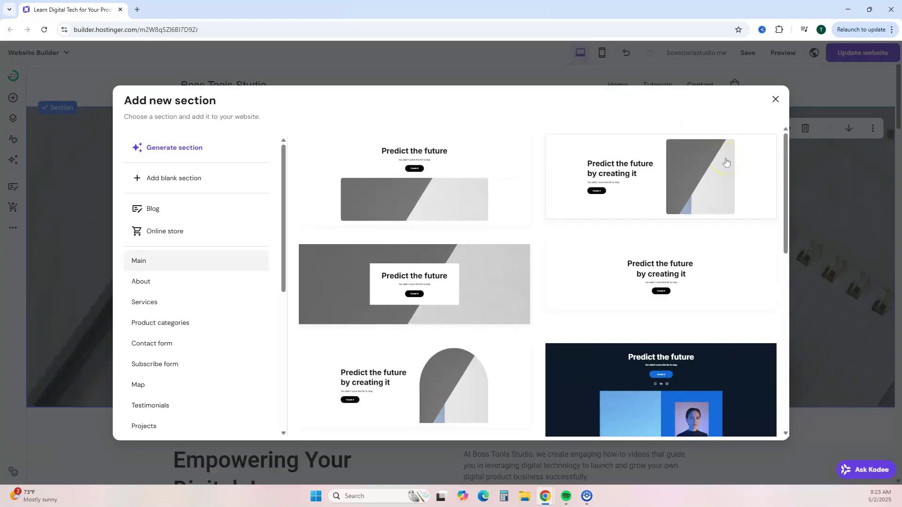
pyautogui.scroll(-6, 725, 162)
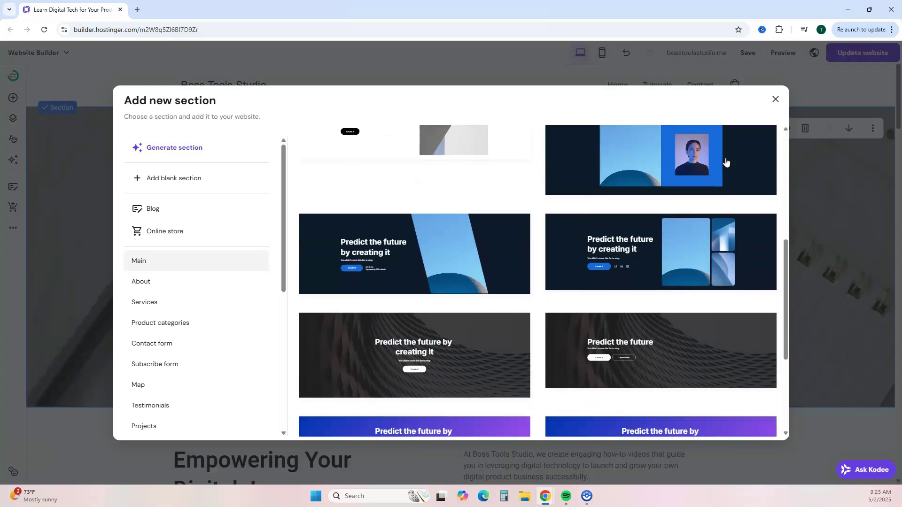
pyautogui.scroll(-4, 726, 162)
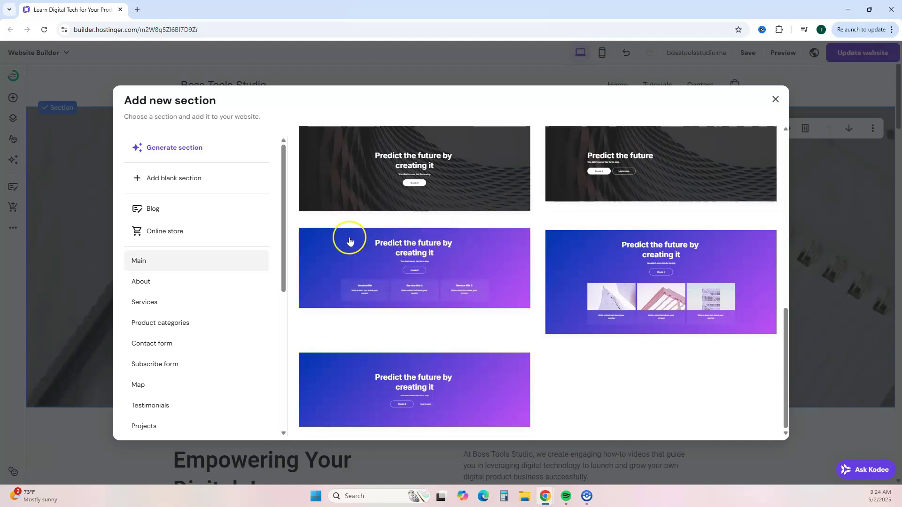
pyautogui.click(141, 178)
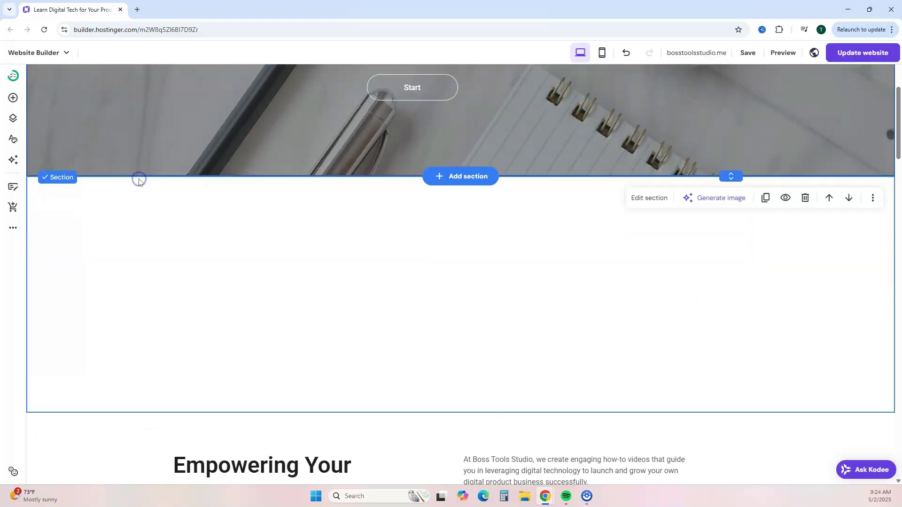
pyautogui.click(14, 97)
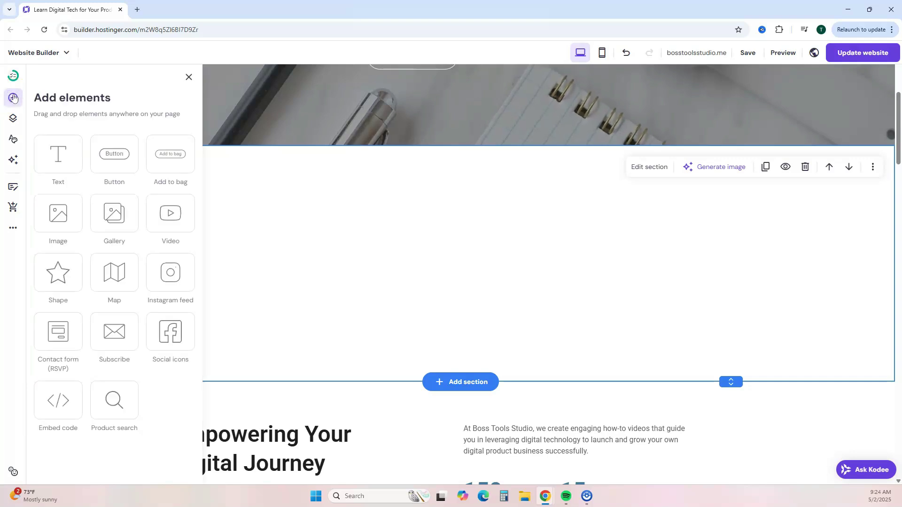
# Step: Drop a Video element into the blank section and position the TRAILER video near its centre
pyautogui.moveTo(111, 175); pyautogui.dragTo(283, 252)
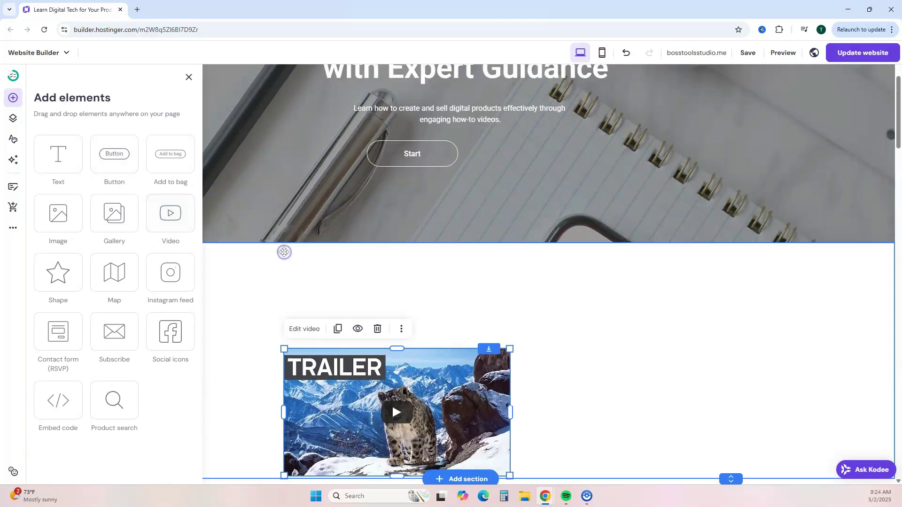
pyautogui.scroll(-1, 620, 286)
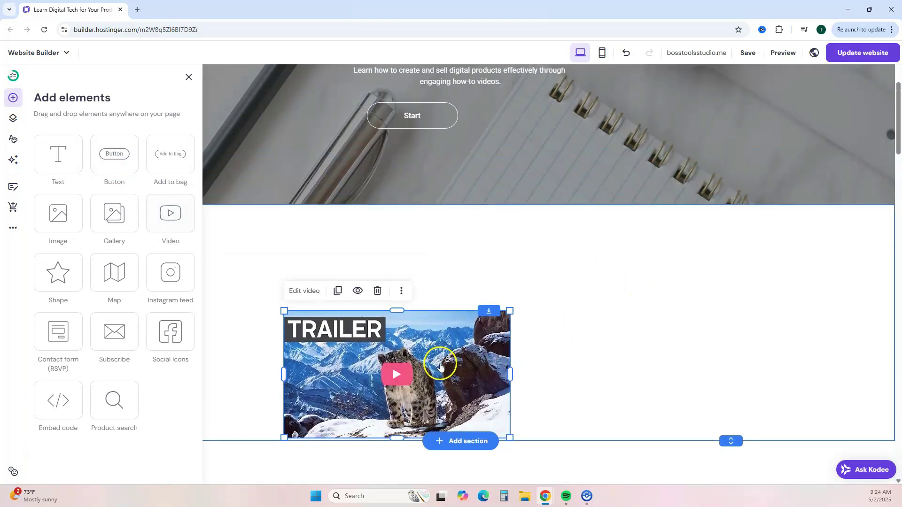
pyautogui.moveTo(438, 367); pyautogui.dragTo(336, 314)
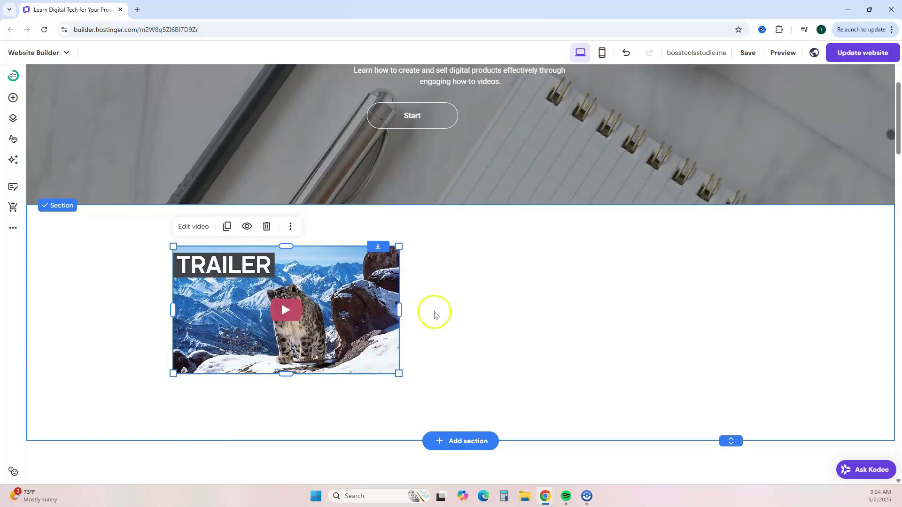
pyautogui.moveTo(283, 280); pyautogui.dragTo(333, 292)
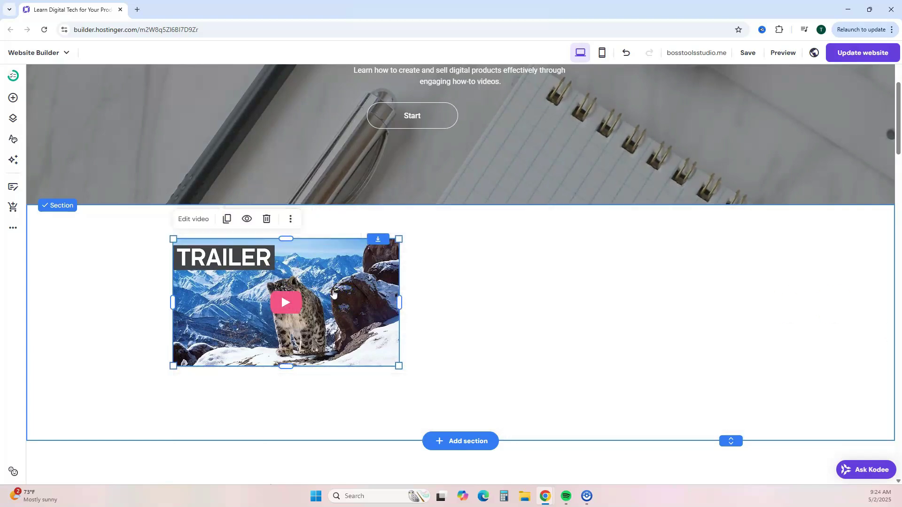
pyautogui.moveTo(333, 289)
pyautogui.mouseDown()
pyautogui.moveTo(329, 302)
pyautogui.moveTo(324, 296)
pyautogui.mouseUp()
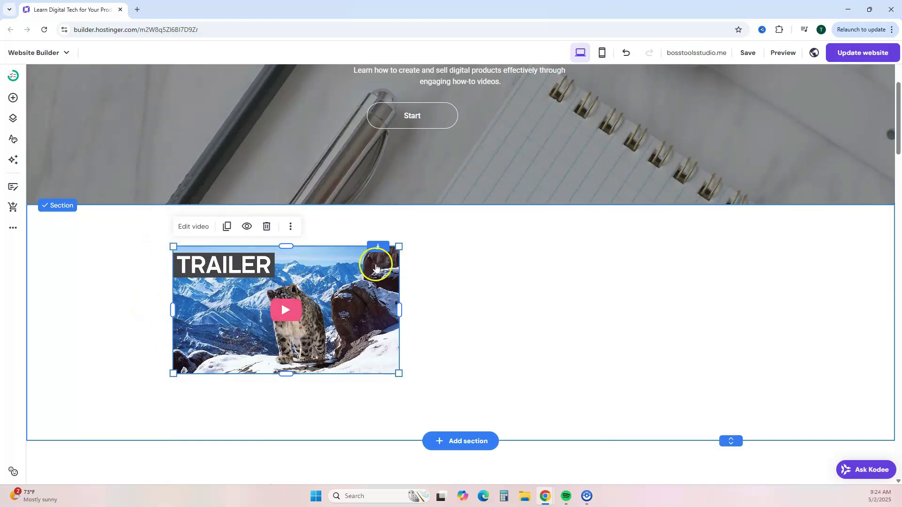
pyautogui.moveTo(349, 278); pyautogui.dragTo(461, 308)
pyautogui.click(14, 97)
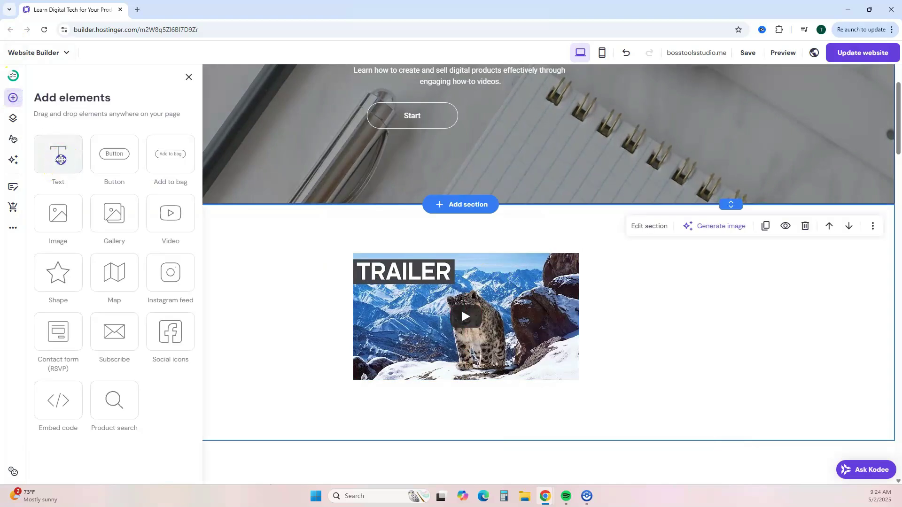
# Step: Add a 'New Videos Every Week!' text heading positioned above the trailer video
pyautogui.moveTo(57, 157); pyautogui.dragTo(378, 228)
pyautogui.scroll(4, 379, 228)
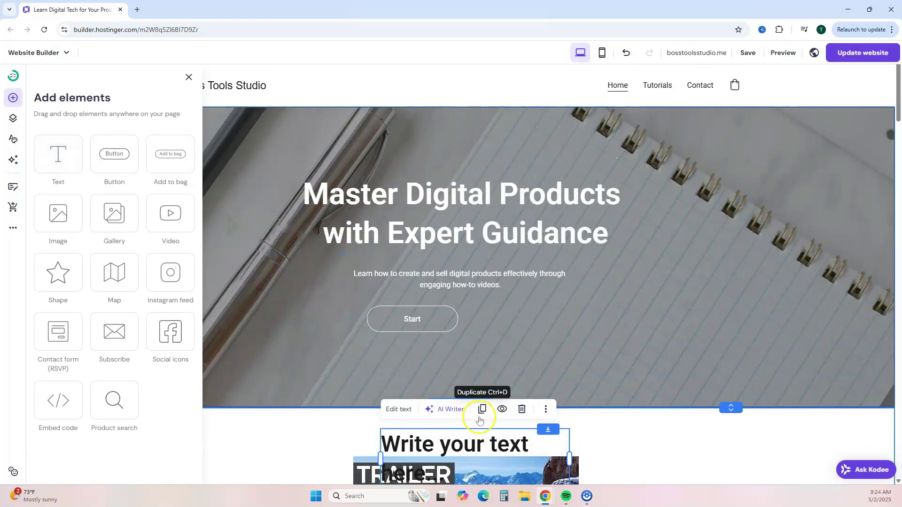
pyautogui.doubleClick(539, 446)
pyautogui.write('New Videos ')
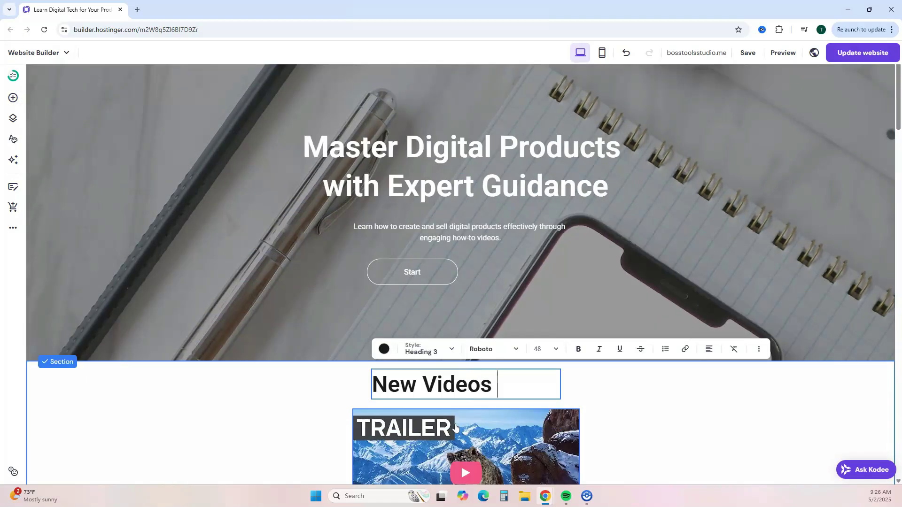
pyautogui.write('Every Week!')
pyautogui.press('Escape')
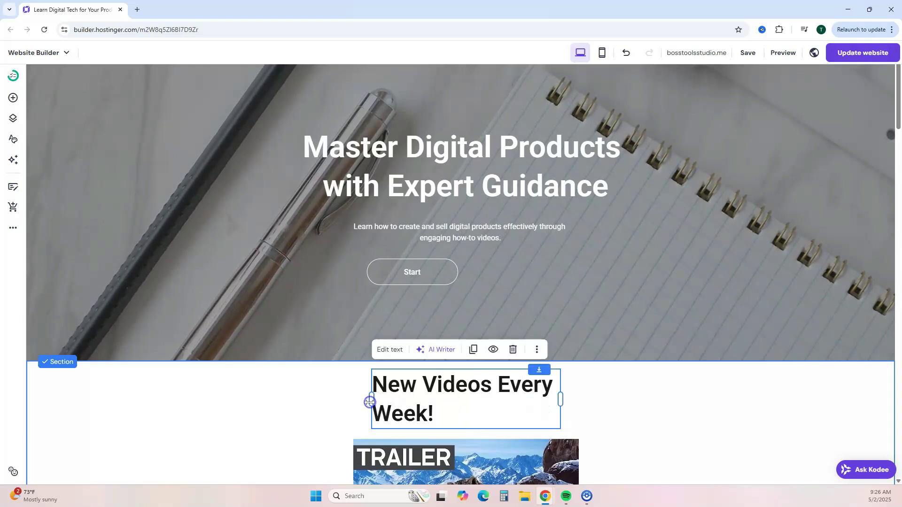
pyautogui.moveTo(455, 425); pyautogui.dragTo(547, 400)
pyautogui.scroll(-4, 564, 395)
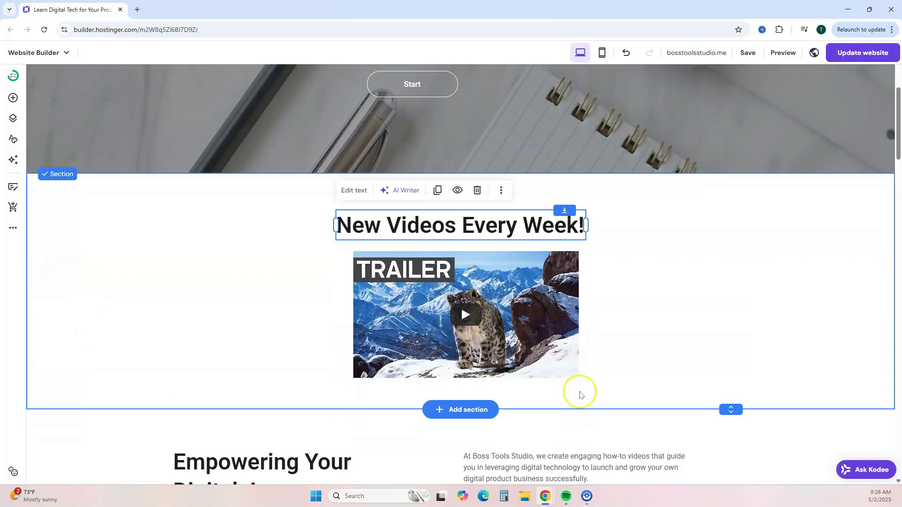
pyautogui.scroll(2, 580, 392)
pyautogui.click(14, 97)
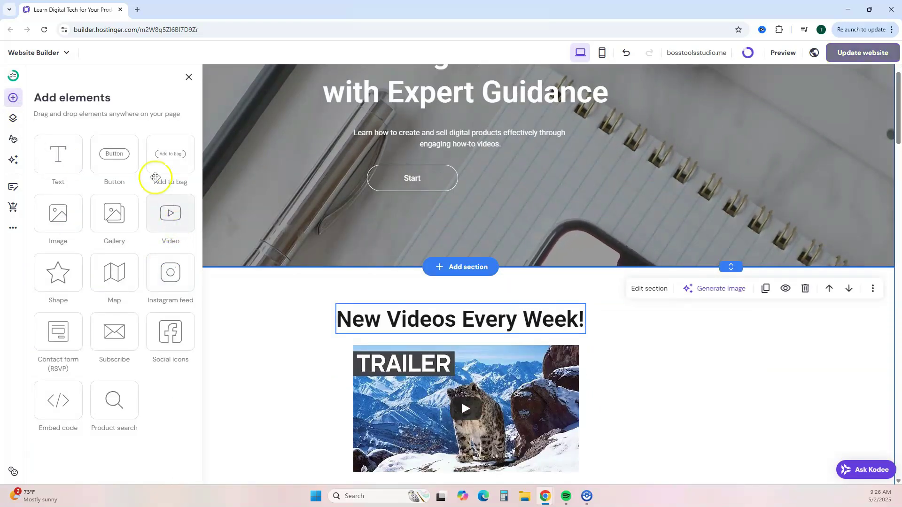
# Step: Add a Button element to the video section and label it 'Subscribe'
pyautogui.moveTo(115, 154); pyautogui.dragTo(698, 378)
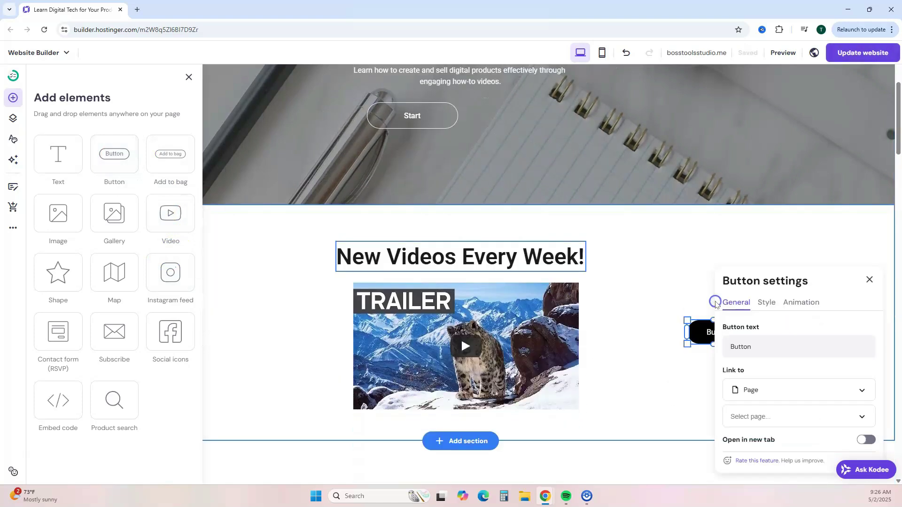
pyautogui.click(761, 347)
pyautogui.moveTo(760, 347); pyautogui.dragTo(728, 348)
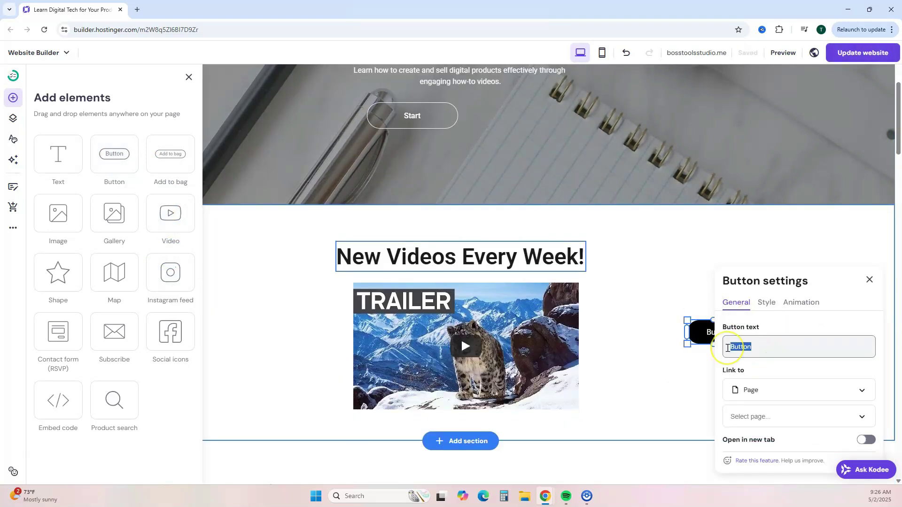
pyautogui.write('Subcribe')
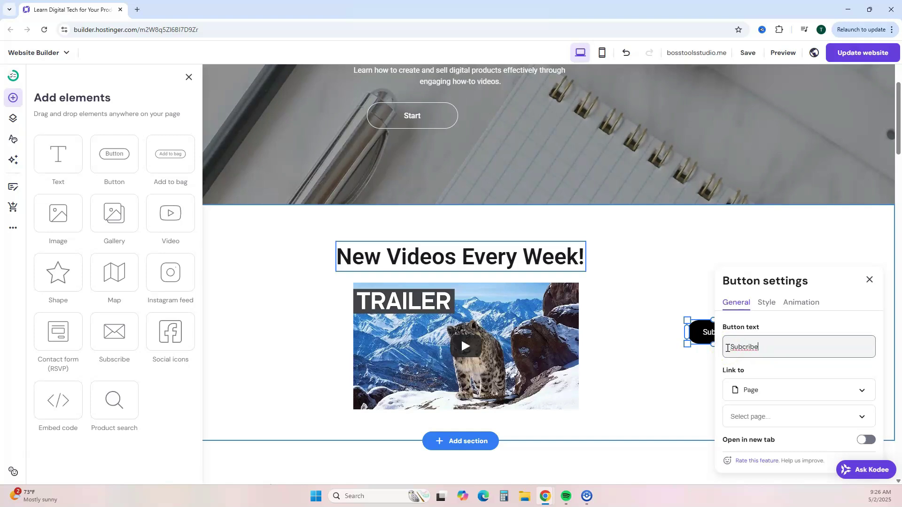
pyautogui.click(774, 326)
pyautogui.press('Left')
pyautogui.press('Left')
pyautogui.press('Left')
pyautogui.press('Left')
pyautogui.press('Left')
pyautogui.write('s')
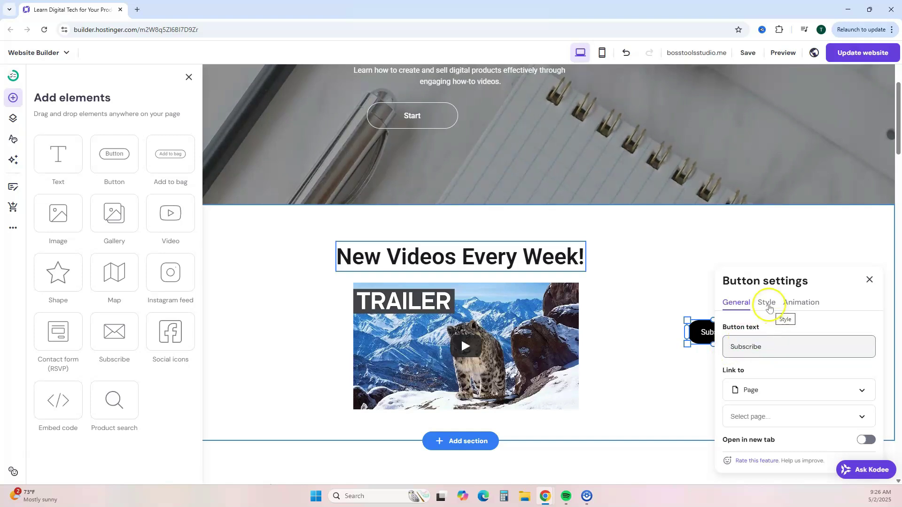
# Step: Set the Subscribe button's fill colour to red, #eb0e0e
pyautogui.click(769, 307)
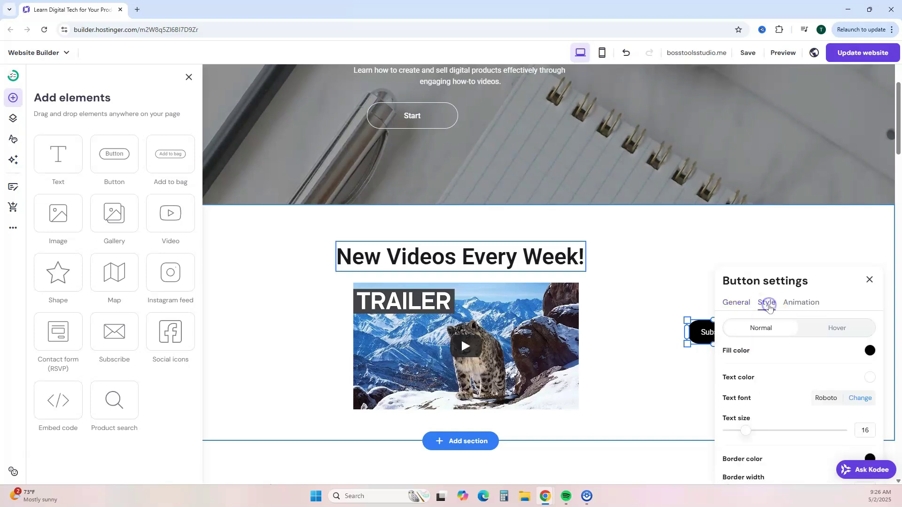
pyautogui.click(870, 350)
pyautogui.click(871, 332)
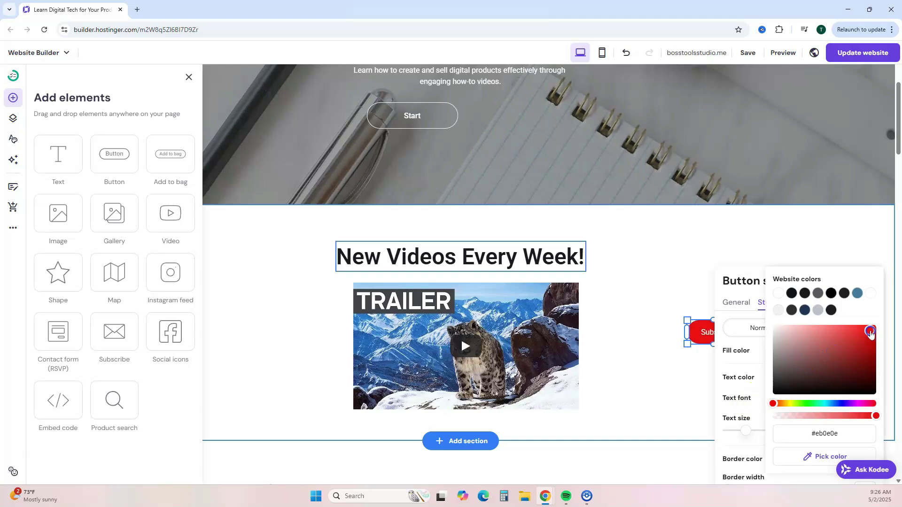
pyautogui.click(829, 435)
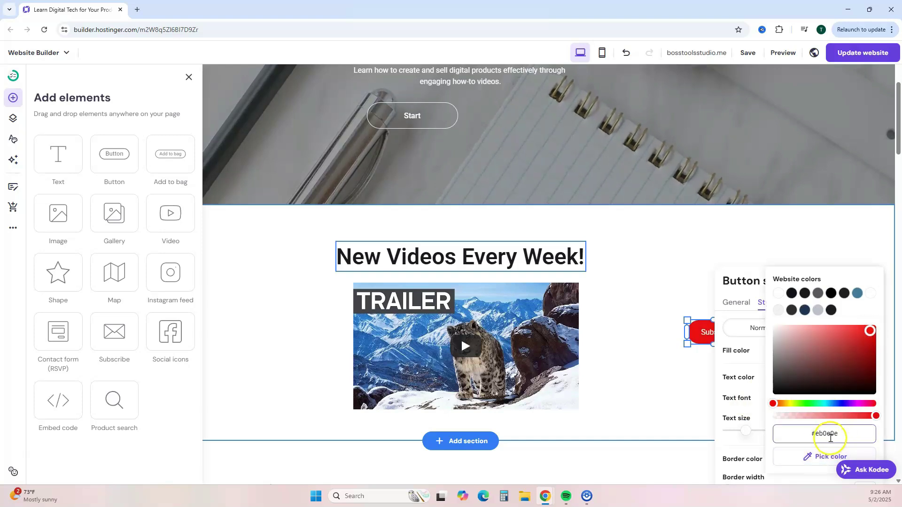
pyautogui.click(818, 459)
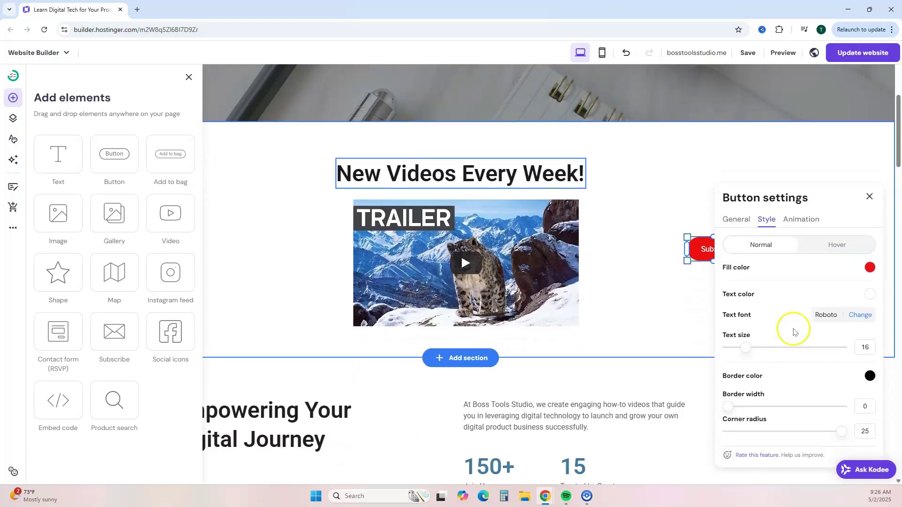
pyautogui.click(864, 280)
# Step: Place the Subscribe button below the video and shift the heading and video upward
pyautogui.moveTo(732, 333); pyautogui.dragTo(483, 423)
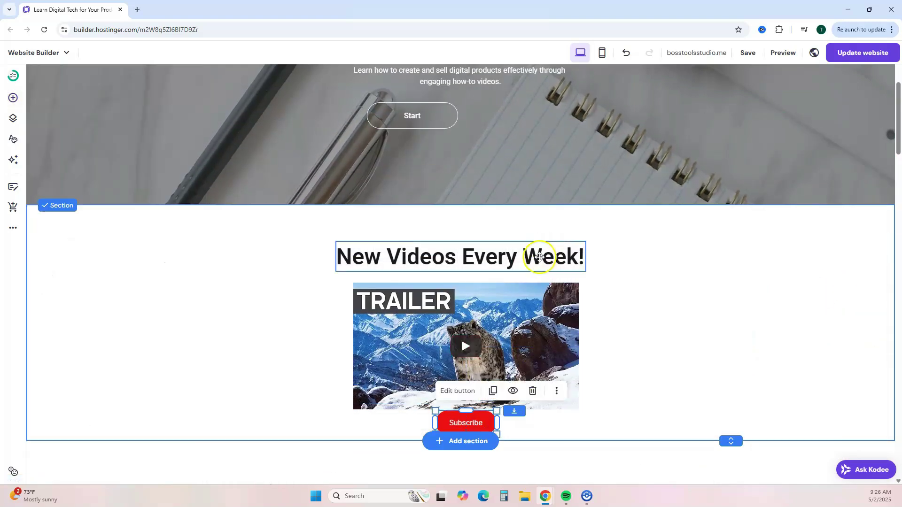
pyautogui.moveTo(533, 256); pyautogui.dragTo(535, 233)
pyautogui.moveTo(537, 285); pyautogui.dragTo(537, 257)
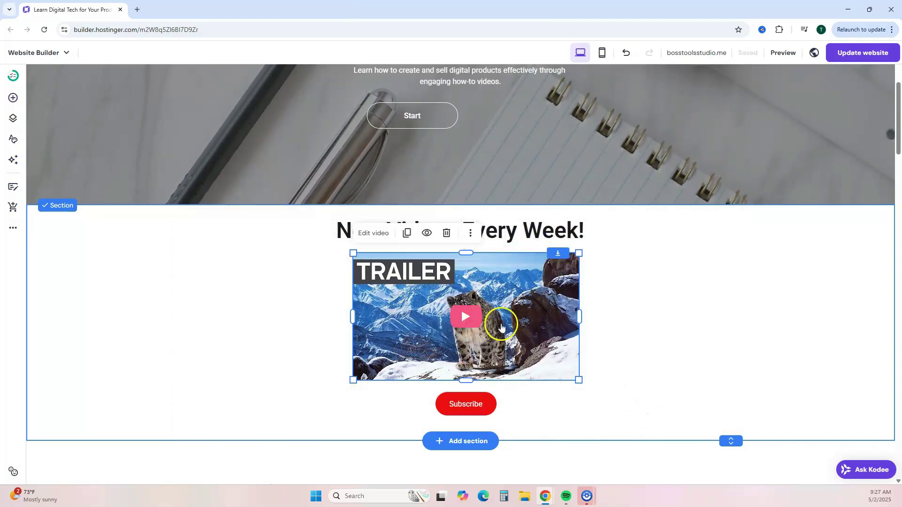
# Step: Replace the video link with the Faceless Reels YouTube URL in Video settings
pyautogui.click(370, 234)
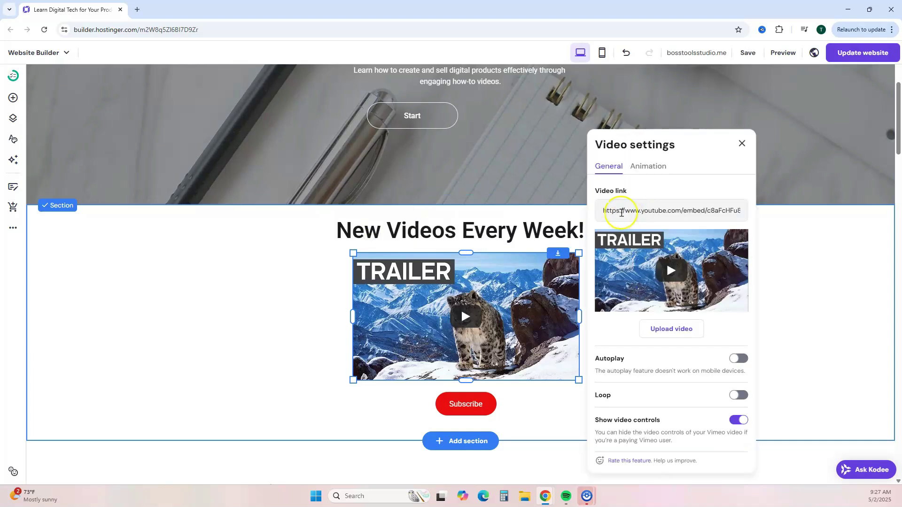
pyautogui.click(605, 213)
pyautogui.moveTo(605, 213); pyautogui.dragTo(761, 219)
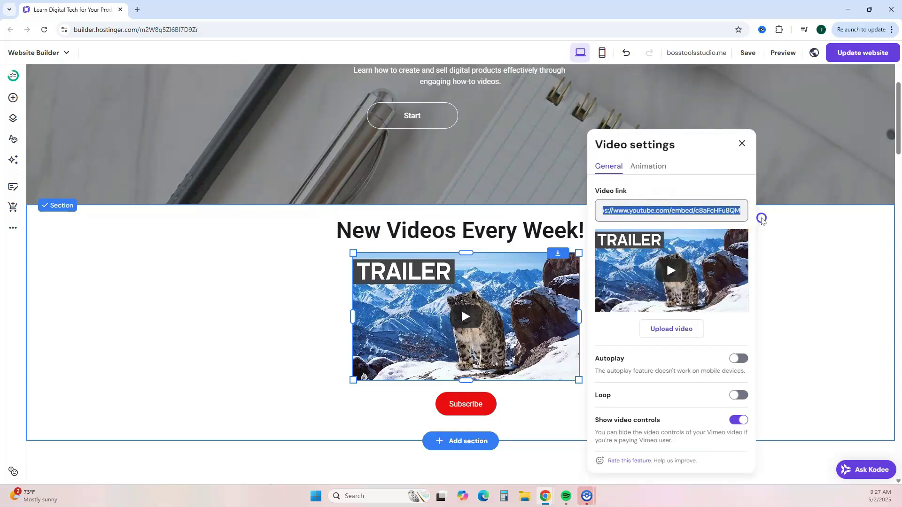
pyautogui.hotkey('ctrl', 'v')
pyautogui.click(795, 288)
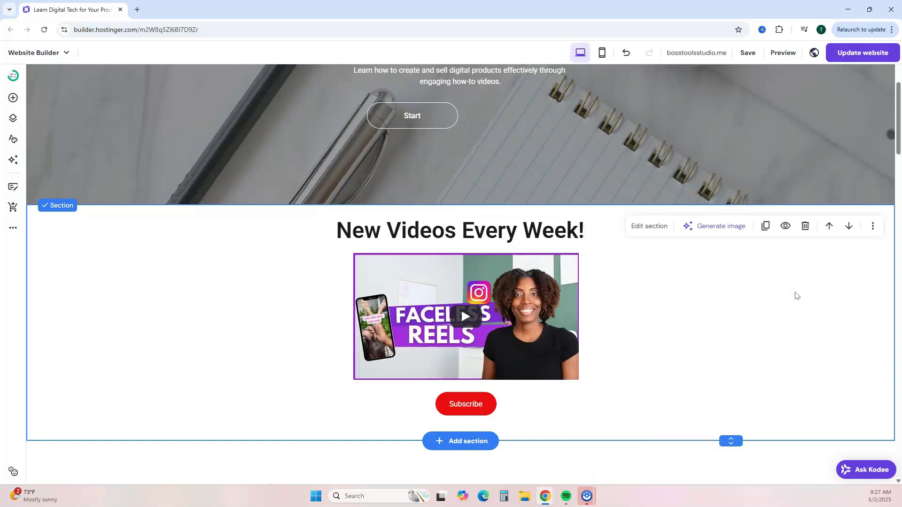
pyautogui.click(795, 298)
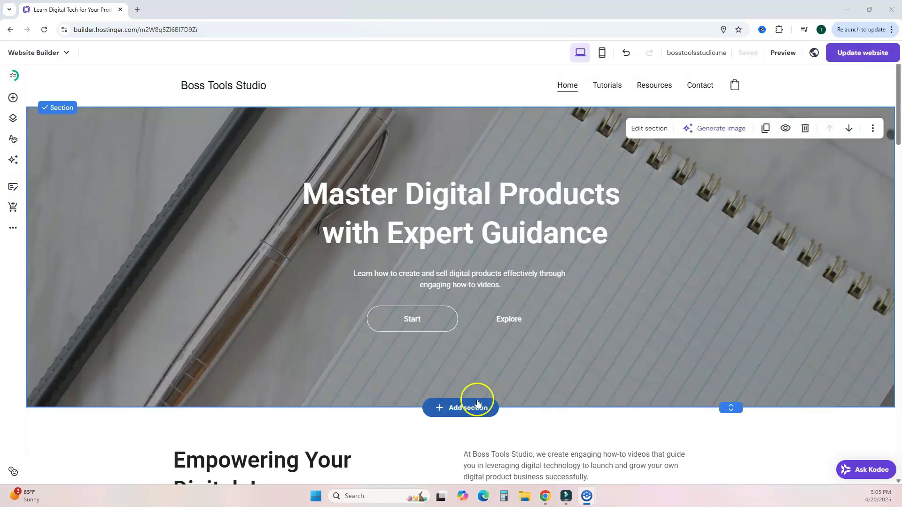
# Step: Add an Online store Single product section showing the $18.00 Classic Cap
pyautogui.click(444, 407)
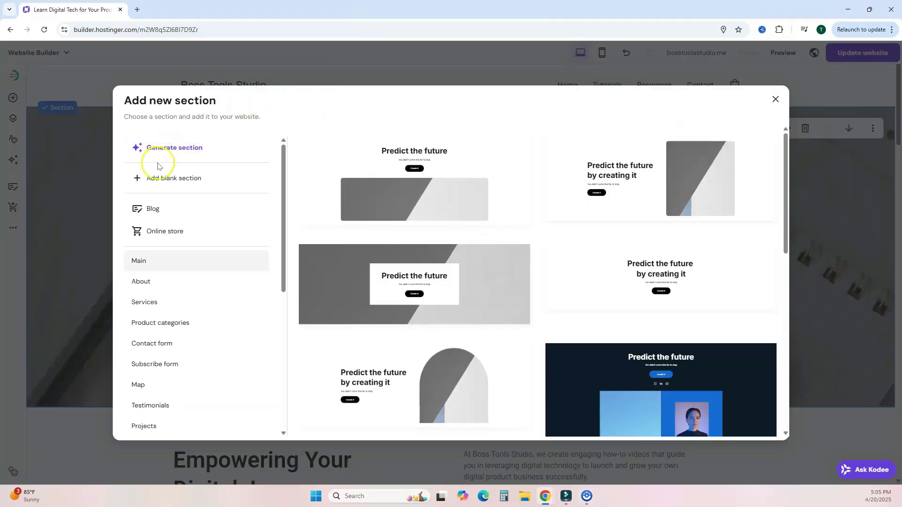
pyautogui.click(168, 235)
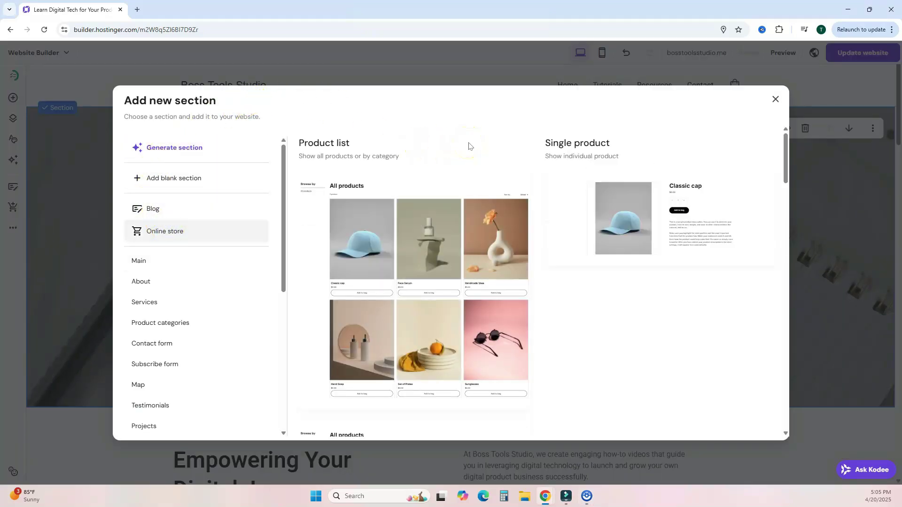
pyautogui.scroll(-2, 470, 147)
pyautogui.click(702, 245)
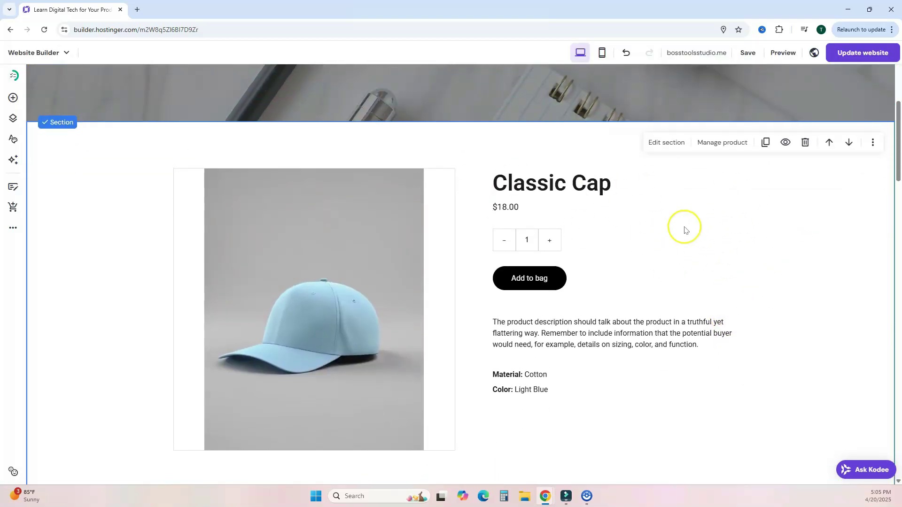
# Step: In the Store manager, start a new digital product and upload its ebook cover image
pyautogui.click(716, 143)
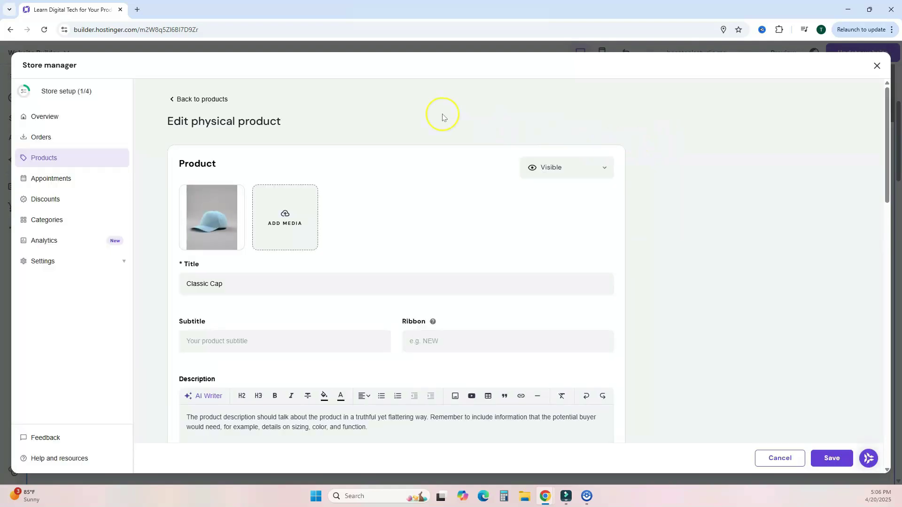
pyautogui.click(45, 160)
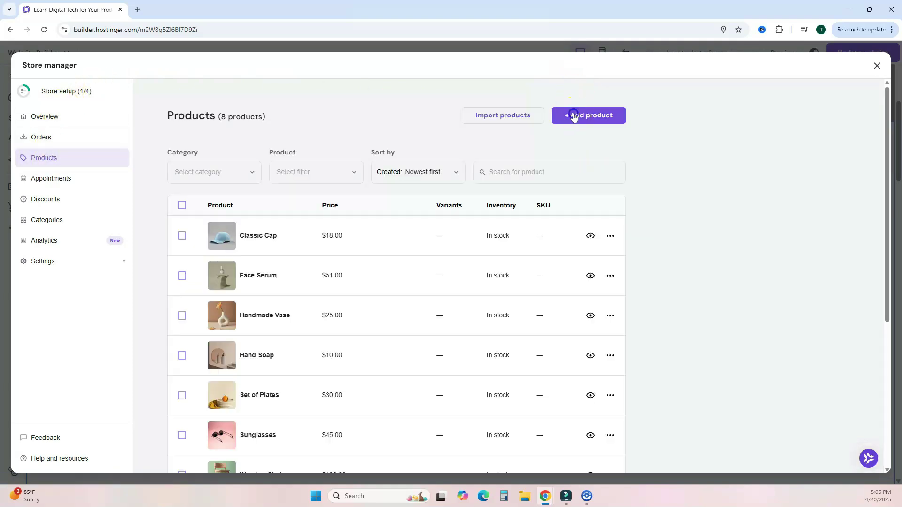
pyautogui.click(574, 116)
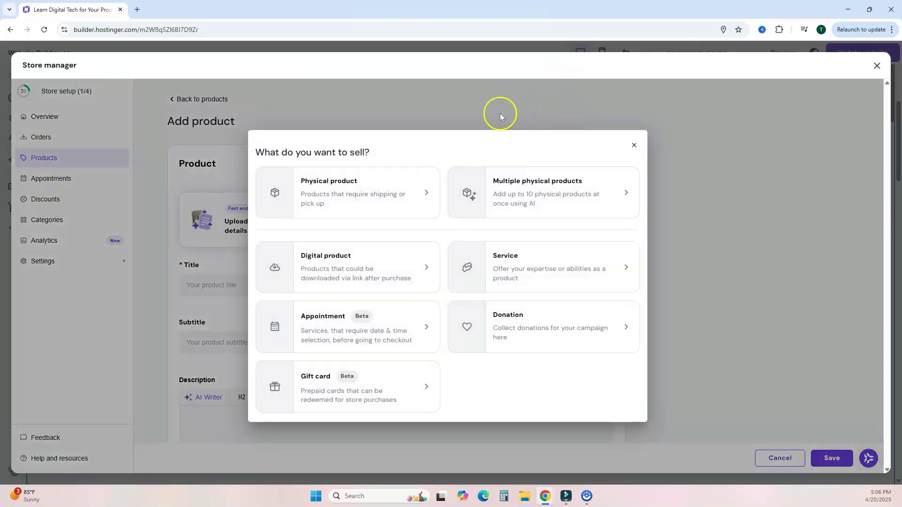
pyautogui.click(379, 269)
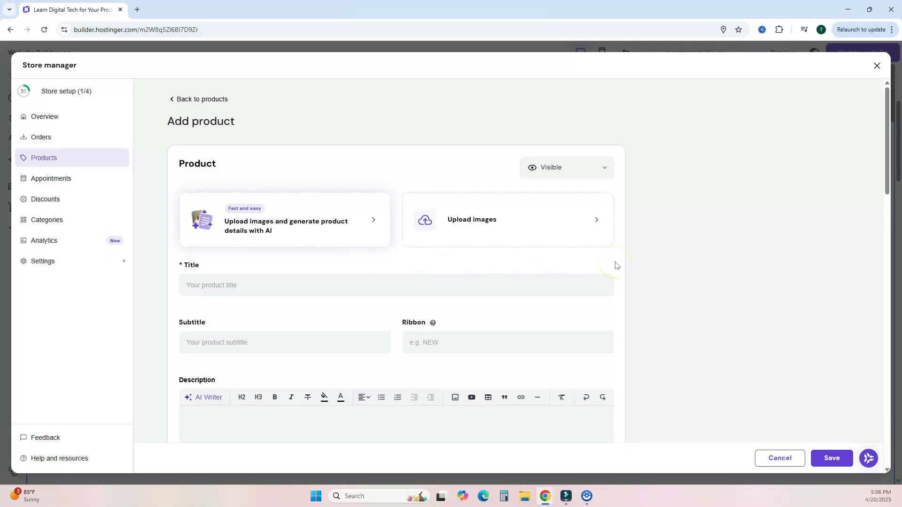
pyautogui.click(594, 219)
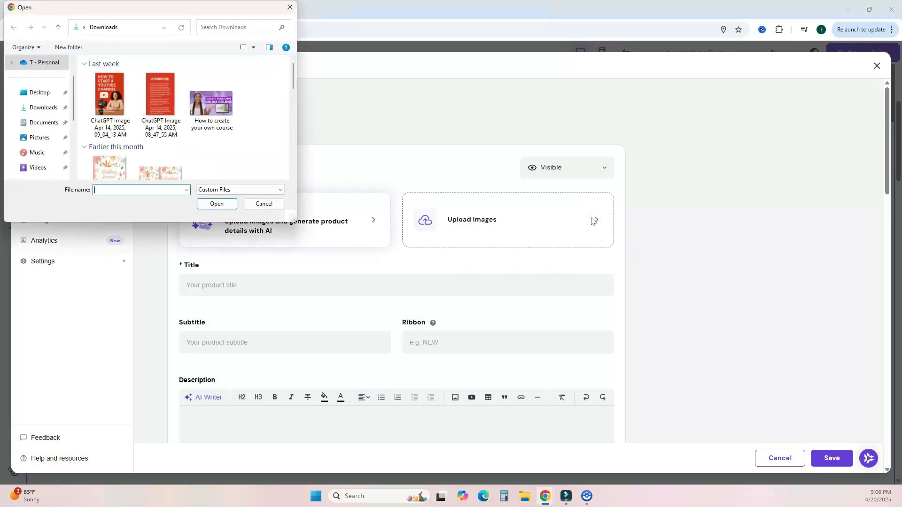
# Step: Use AI Writer with the prompt 'an ebook to…' to generate the ebook's description for YouTube beginners
pyautogui.write('To Start A YouTube Channel')
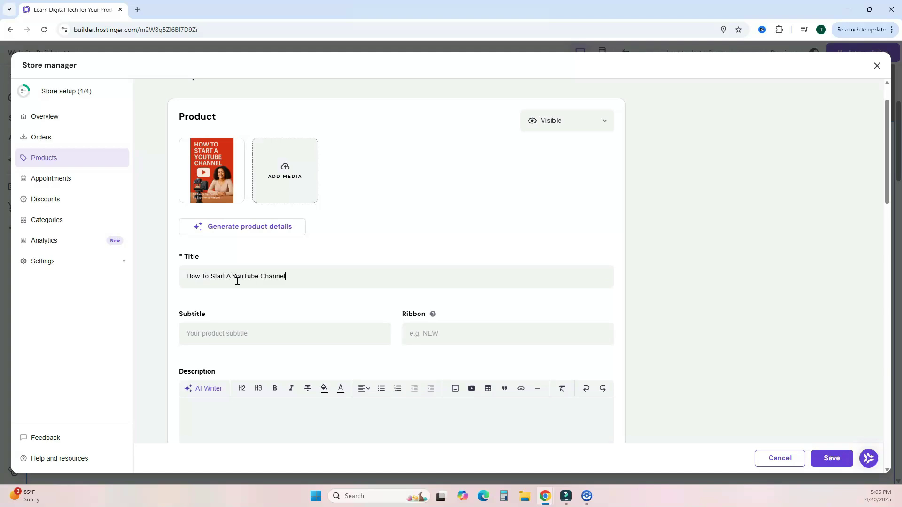
pyautogui.scroll(-3, 202, 361)
pyautogui.click(255, 310)
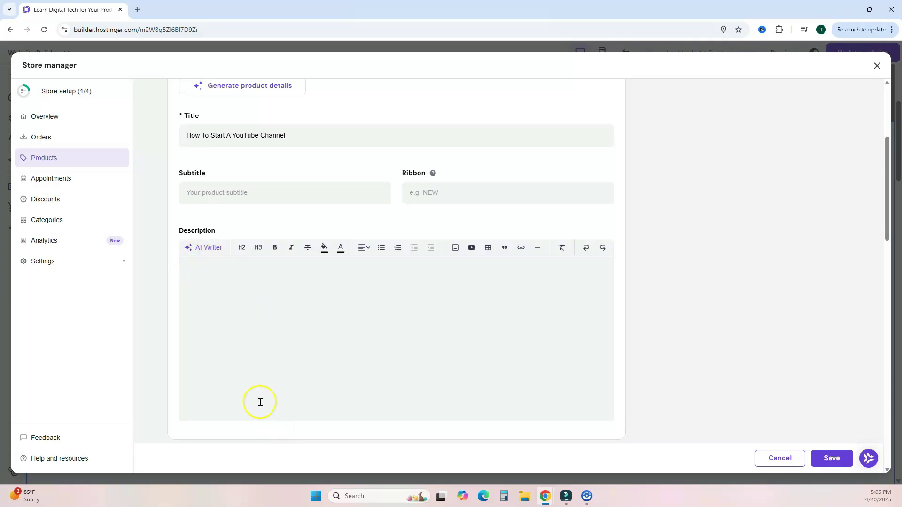
pyautogui.click(205, 247)
pyautogui.write('an ebook to teach newbies how to start a YouTube')
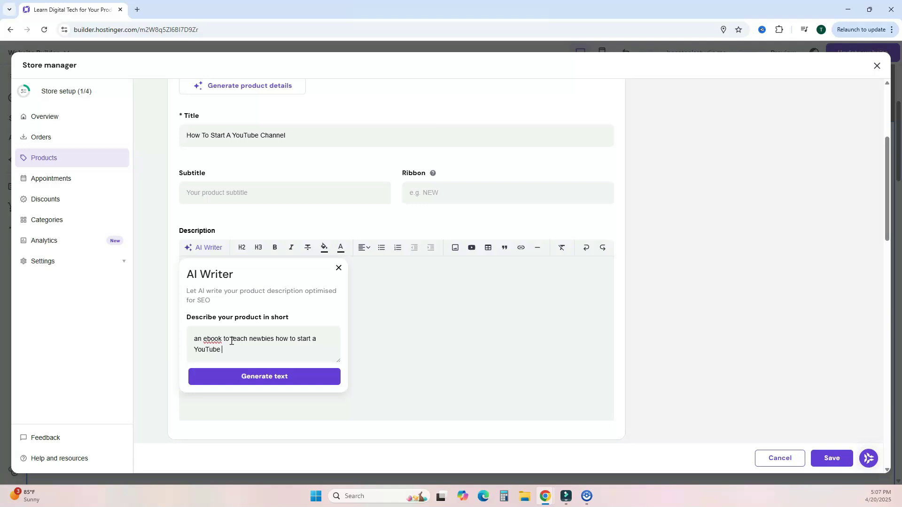
pyautogui.click(264, 375)
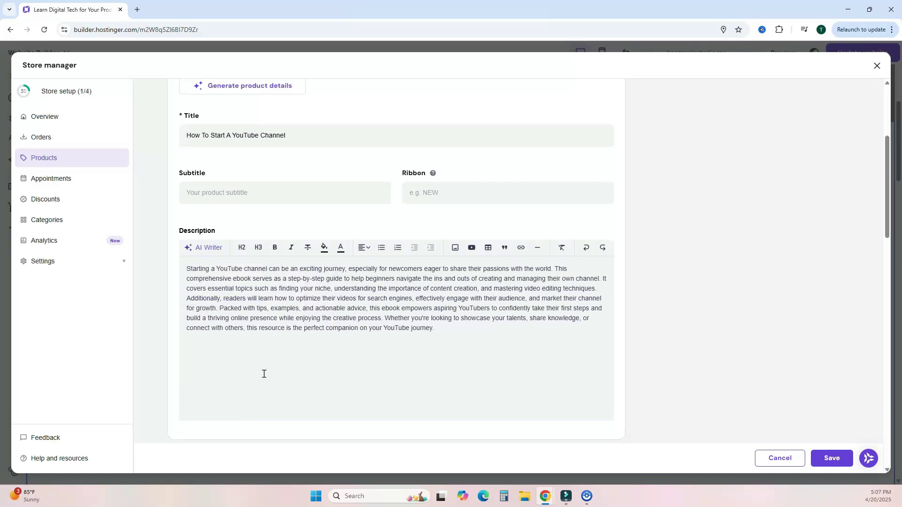
pyautogui.scroll(-3, 505, 307)
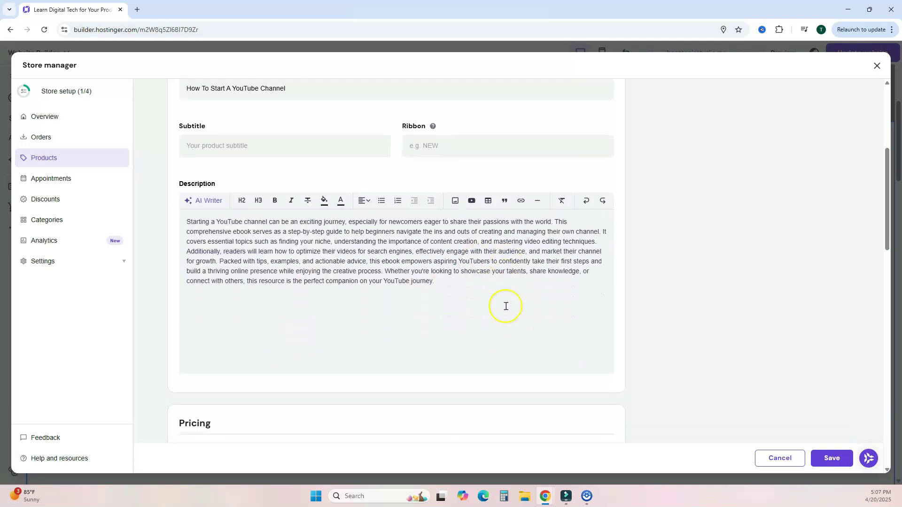
pyautogui.scroll(-1, 505, 306)
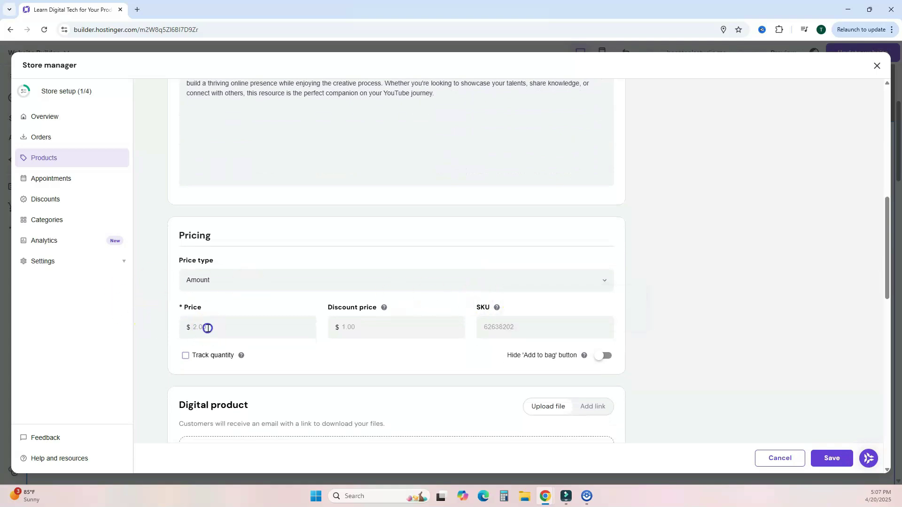
# Step: Set the ebook's price to $10.00
pyautogui.click(207, 329)
pyautogui.write('10')
pyautogui.scroll(-2, 188, 301)
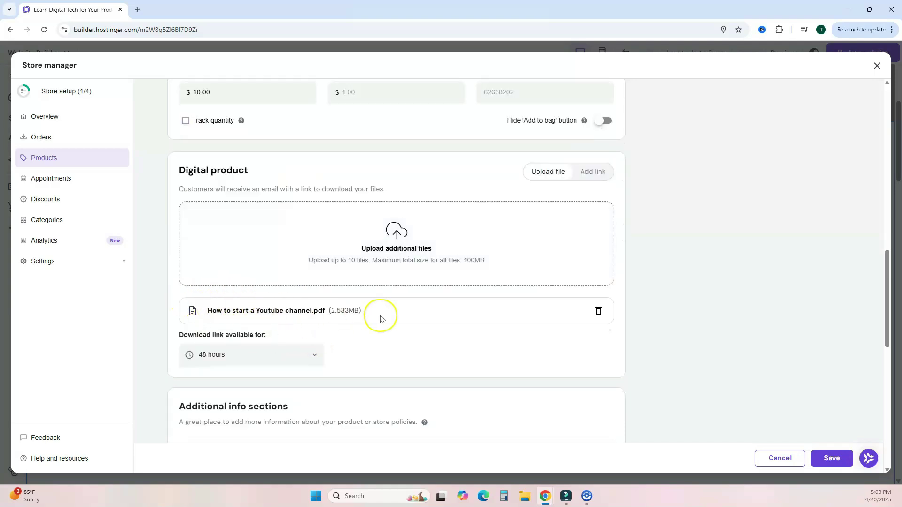
pyautogui.scroll(-2, 328, 249)
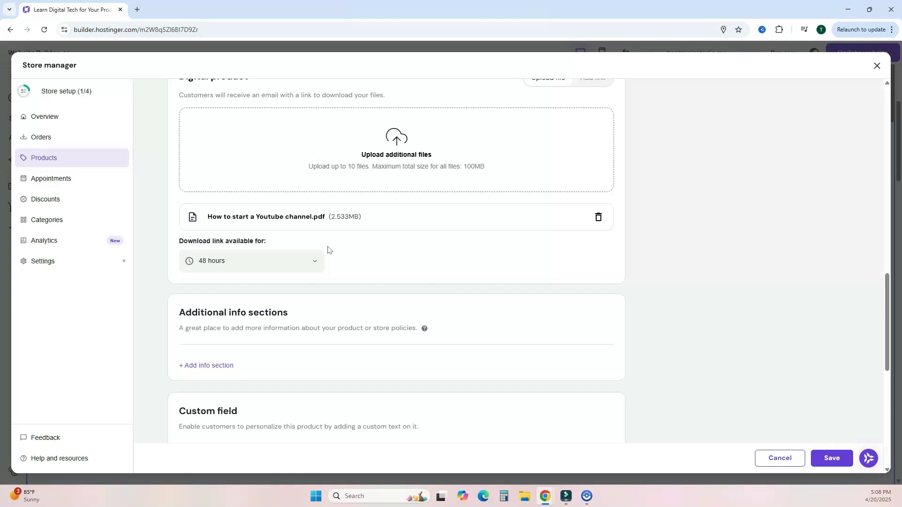
# Step: Confirm the 48-hour download link and save the ebook product, closing Store manager
pyautogui.click(312, 263)
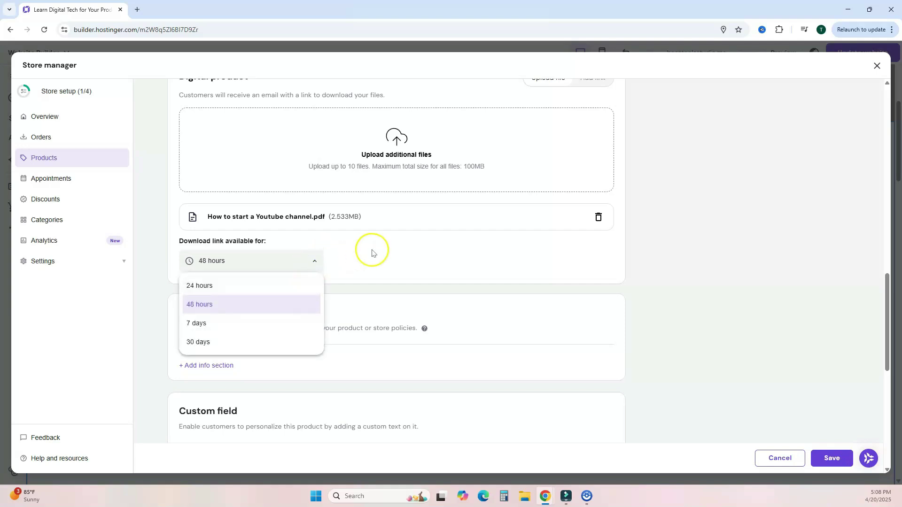
pyautogui.scroll(-3, 371, 254)
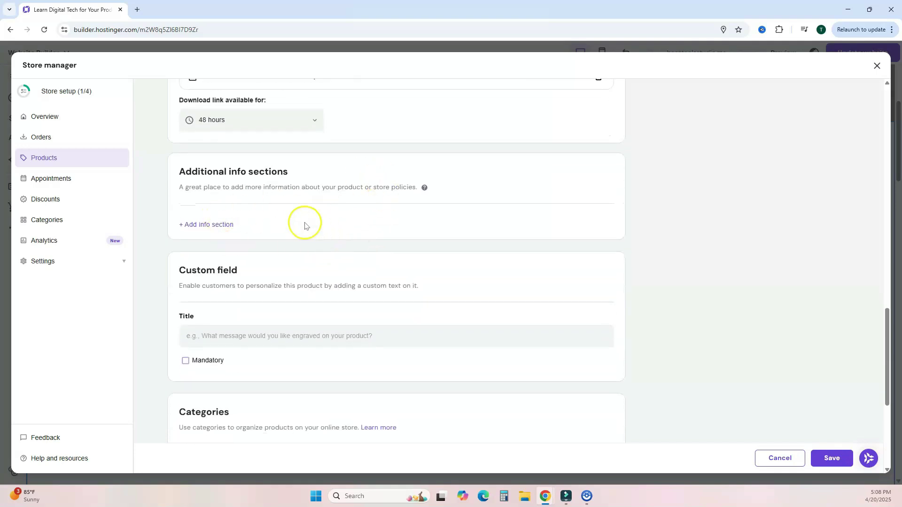
pyautogui.scroll(-5, 451, 238)
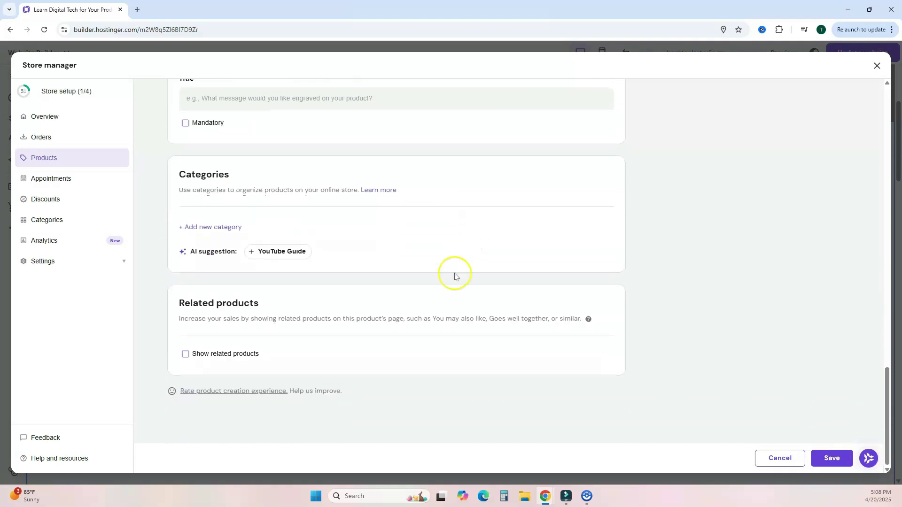
pyautogui.click(830, 460)
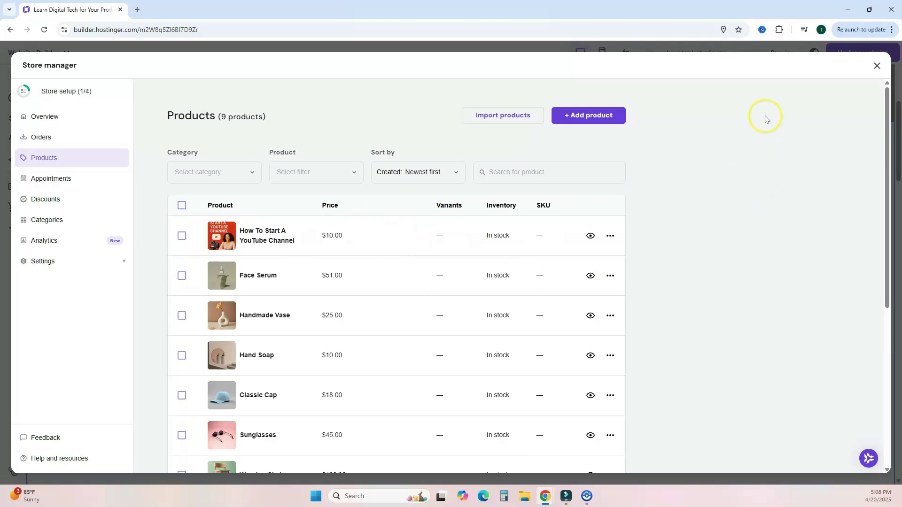
pyautogui.click(876, 67)
# Step: Switch the product section to display the How To Start A YouTube Channel ebook
pyautogui.click(658, 141)
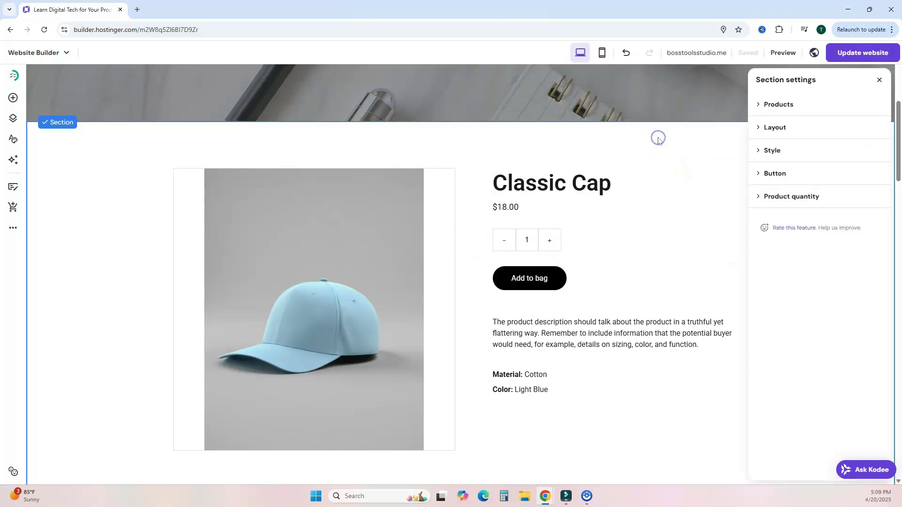
pyautogui.click(758, 106)
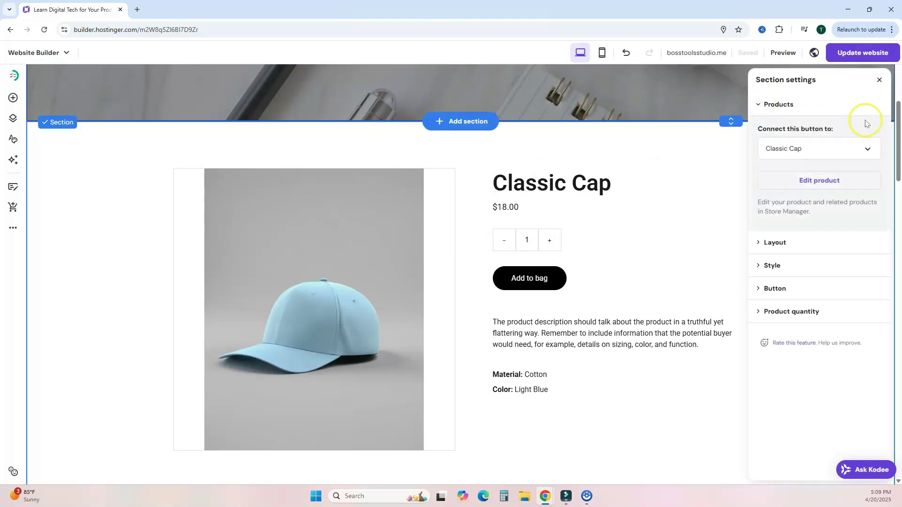
pyautogui.click(868, 149)
pyautogui.click(849, 171)
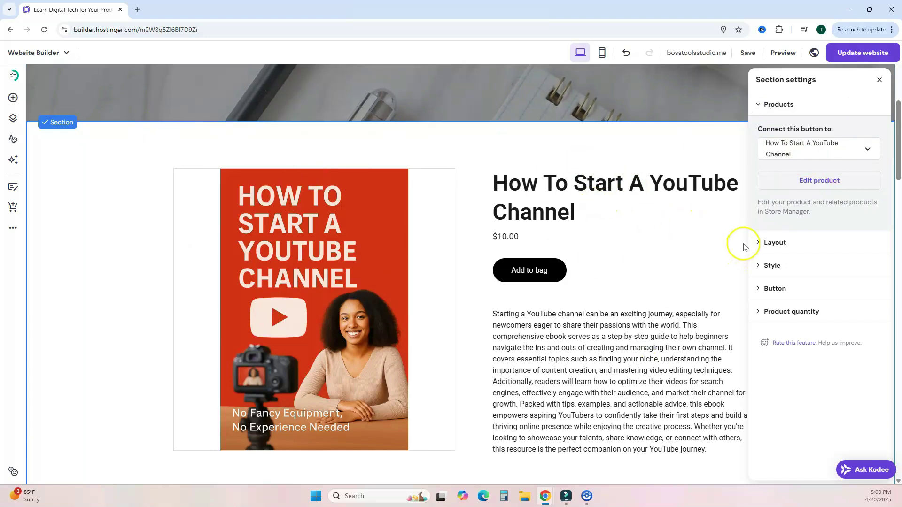
# Step: Review the section's layout and style options, keeping the gallery at the bottom
pyautogui.click(758, 243)
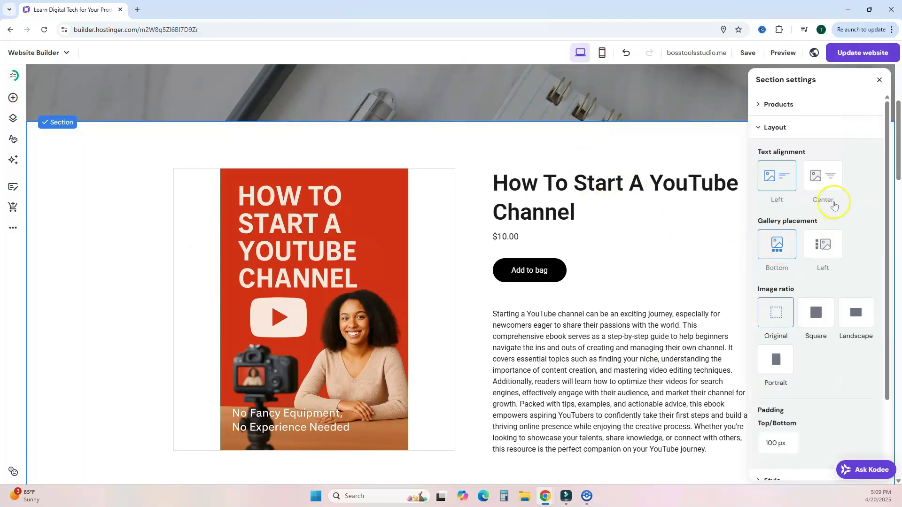
pyautogui.click(823, 244)
pyautogui.click(776, 247)
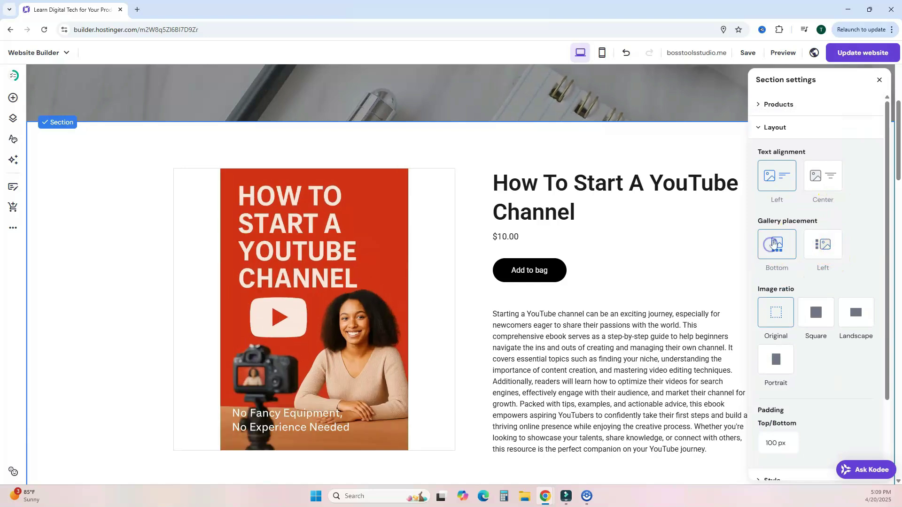
pyautogui.click(771, 133)
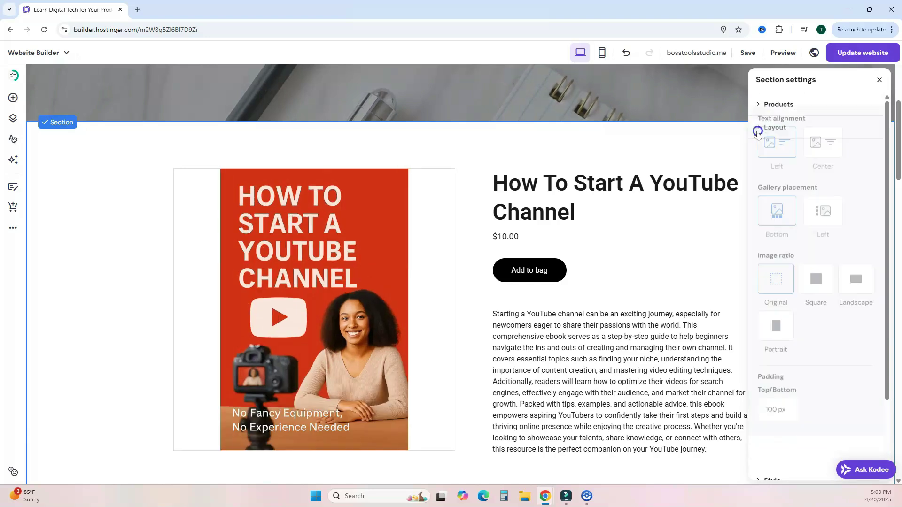
pyautogui.click(760, 155)
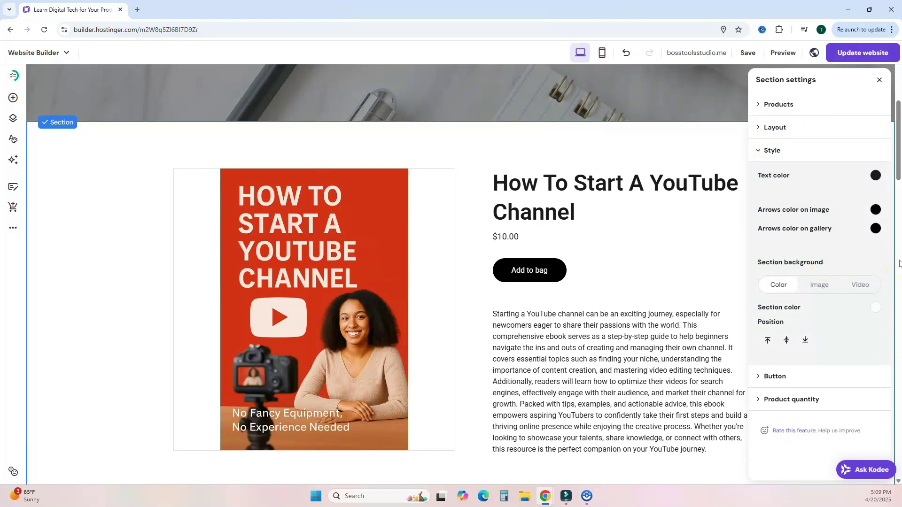
pyautogui.click(758, 151)
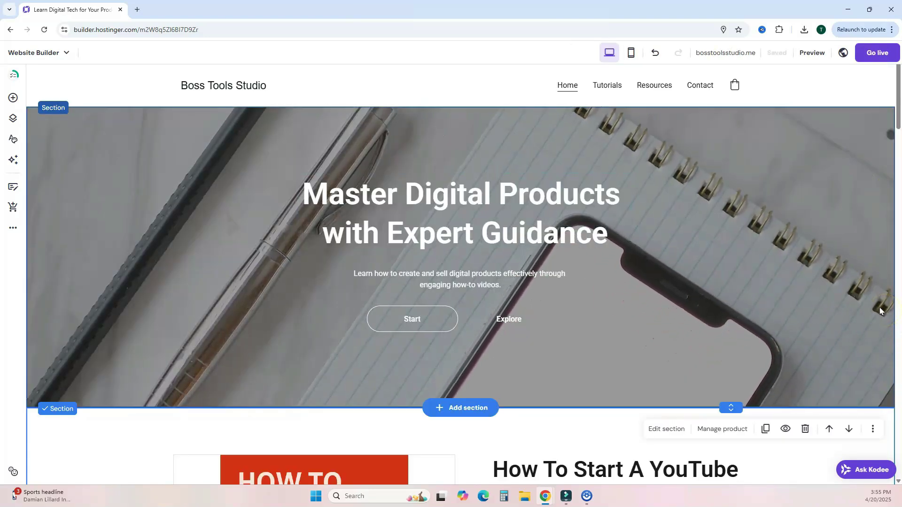
# Step: Preview the Boss Tools Studio site at desktop width
pyautogui.click(805, 53)
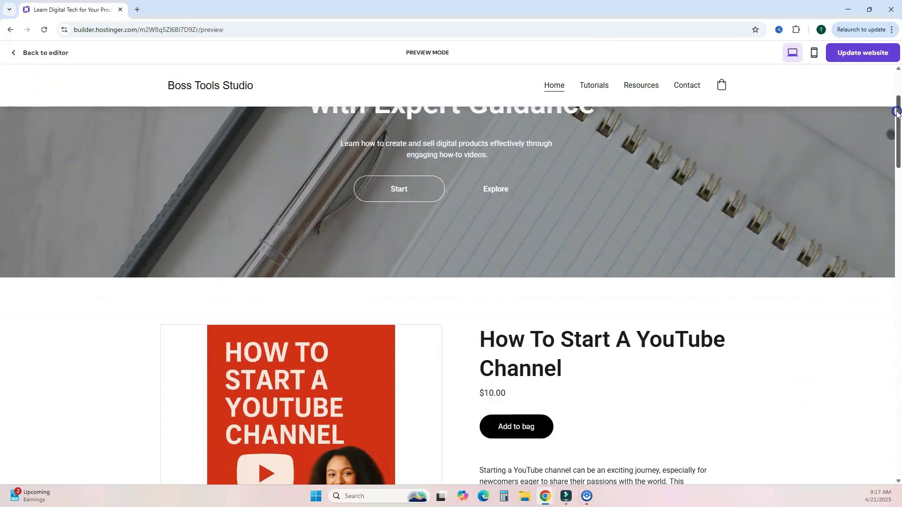
pyautogui.scroll(-8, 894, 192)
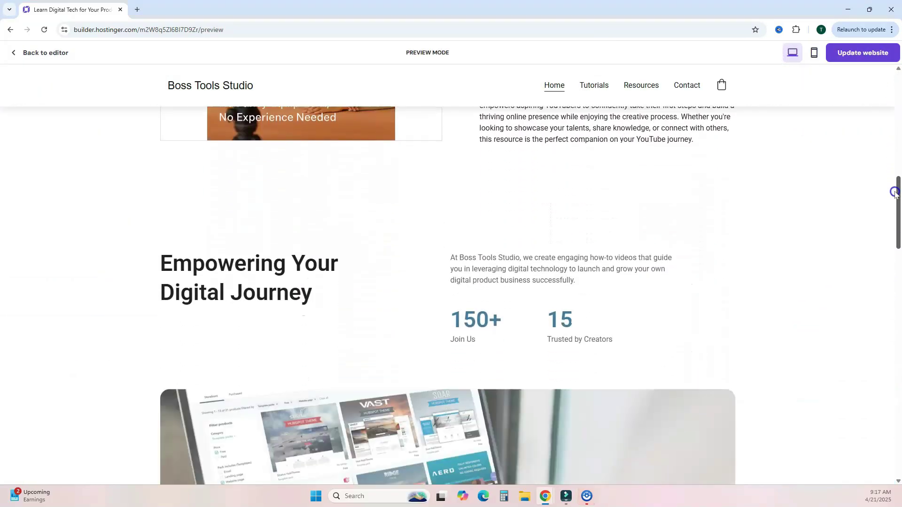
pyautogui.scroll(-8, 895, 192)
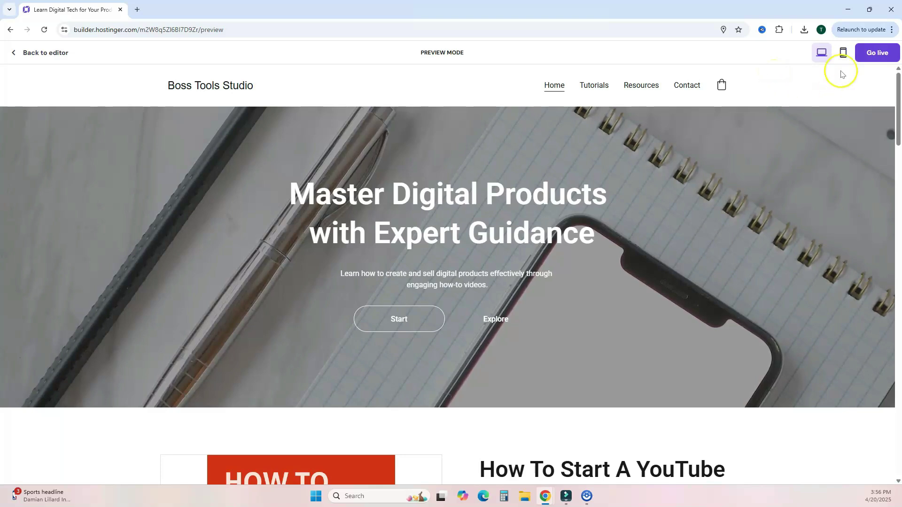
# Step: Check the mobile preview, return to desktop, and publish the site live
pyautogui.click(842, 55)
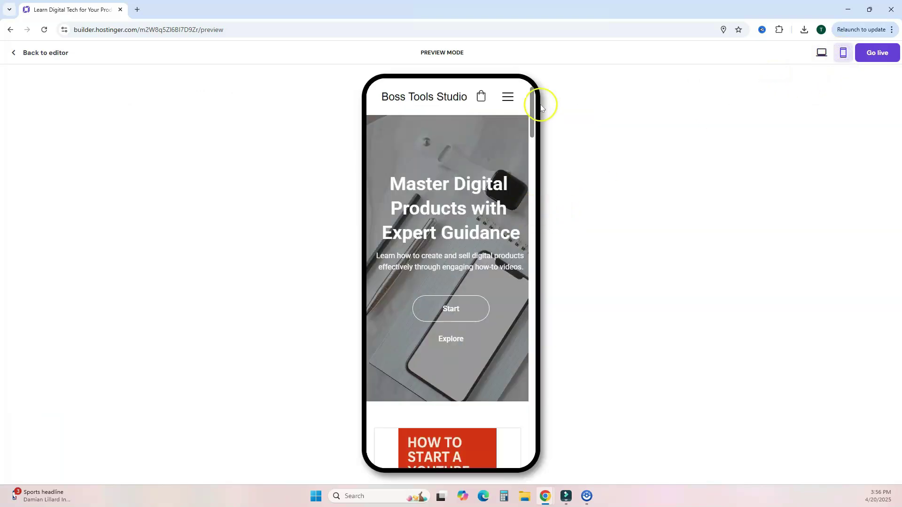
pyautogui.moveTo(534, 98); pyautogui.dragTo(543, 123)
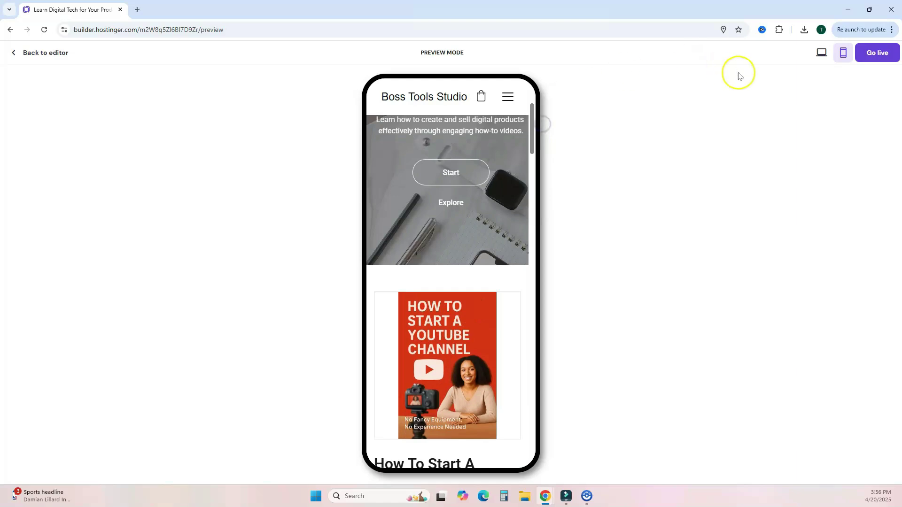
pyautogui.click(821, 52)
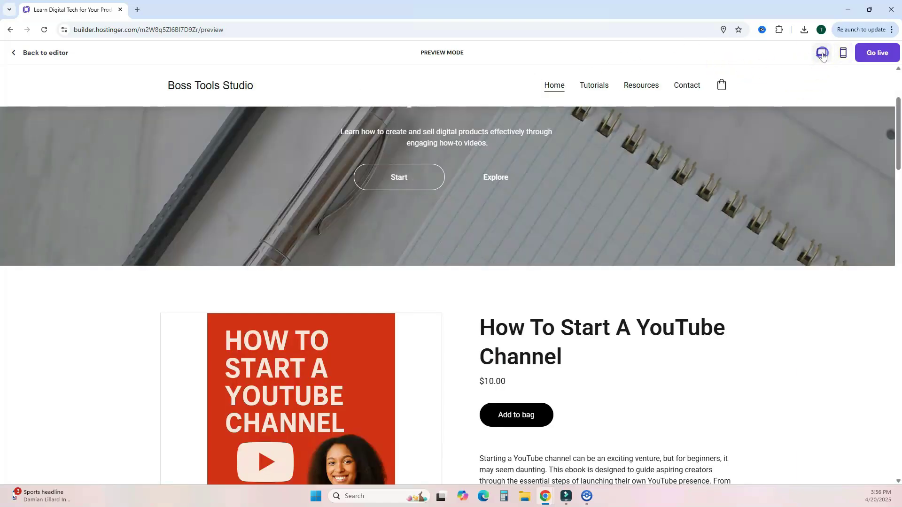
pyautogui.click(879, 57)
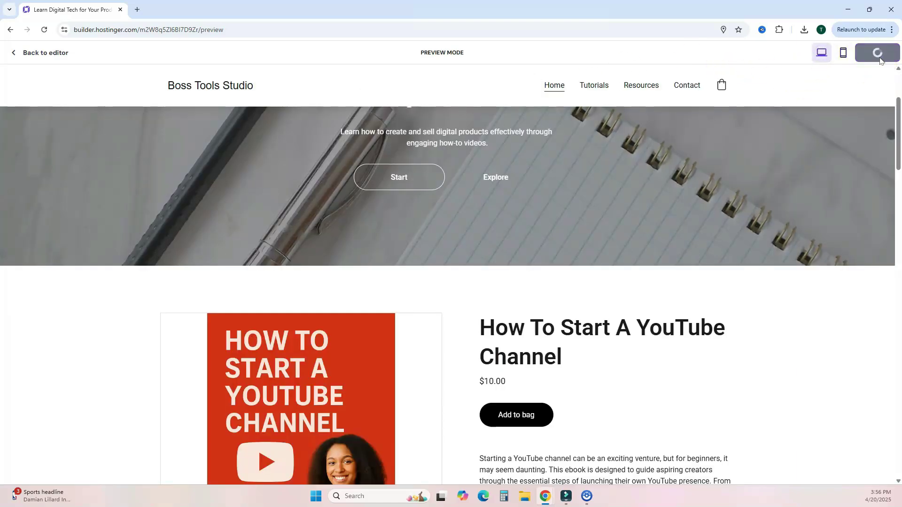